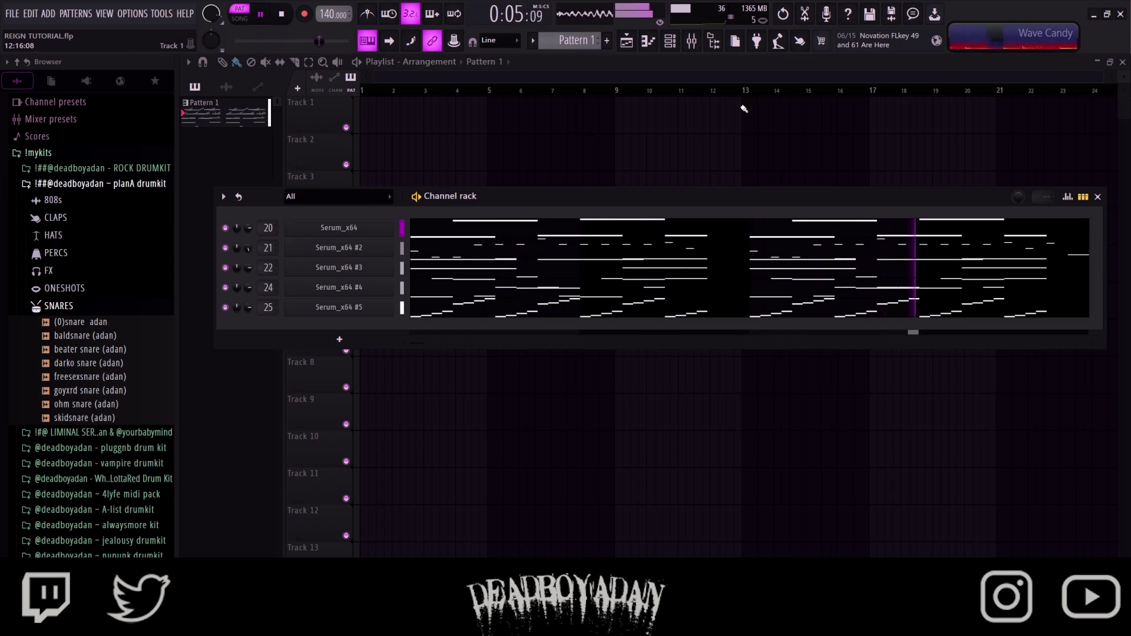
key("space")
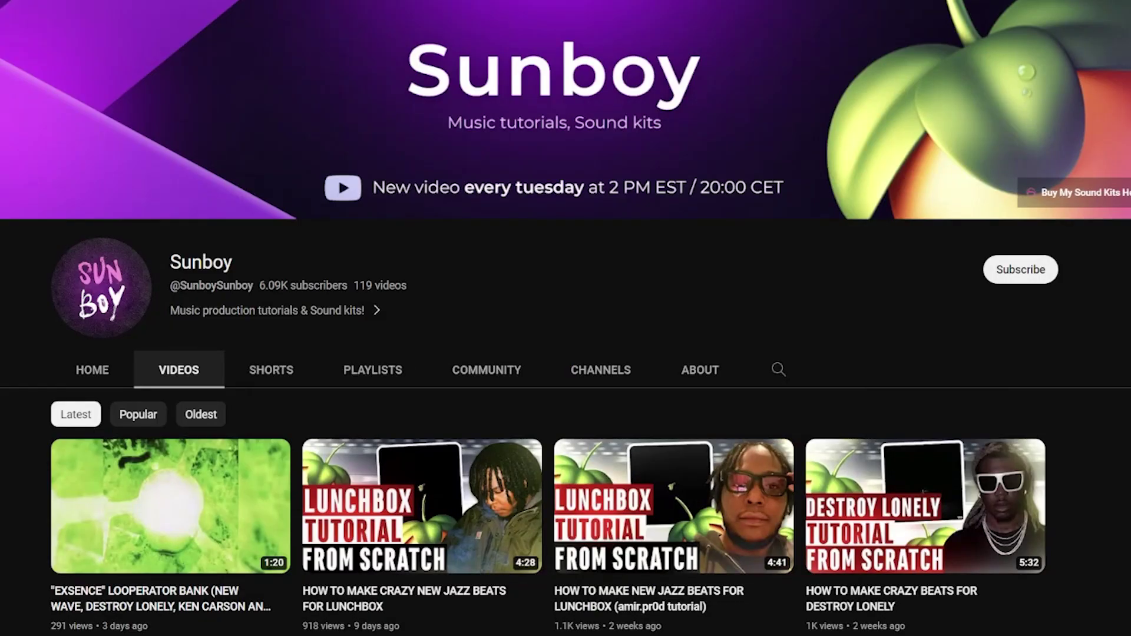
scroll(565, 412, "down", 10)
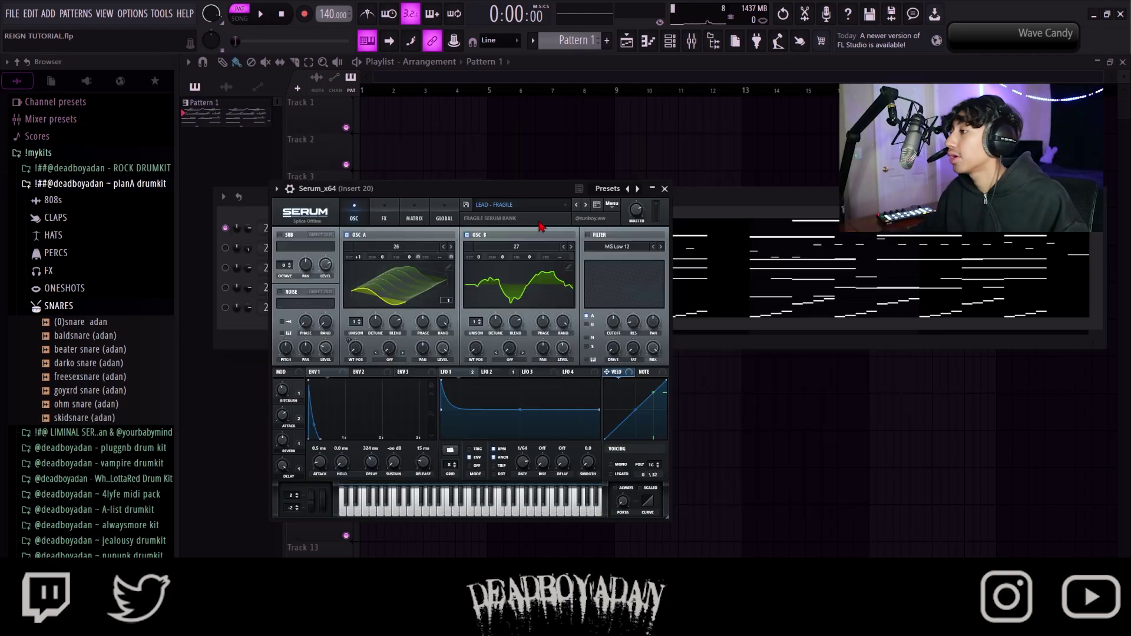
Step: Review the first Serum channel by browsing its preset list, playing its melody notes and inspecting its mixer insert
left_click(518, 204)
mouse_move(583, 322)
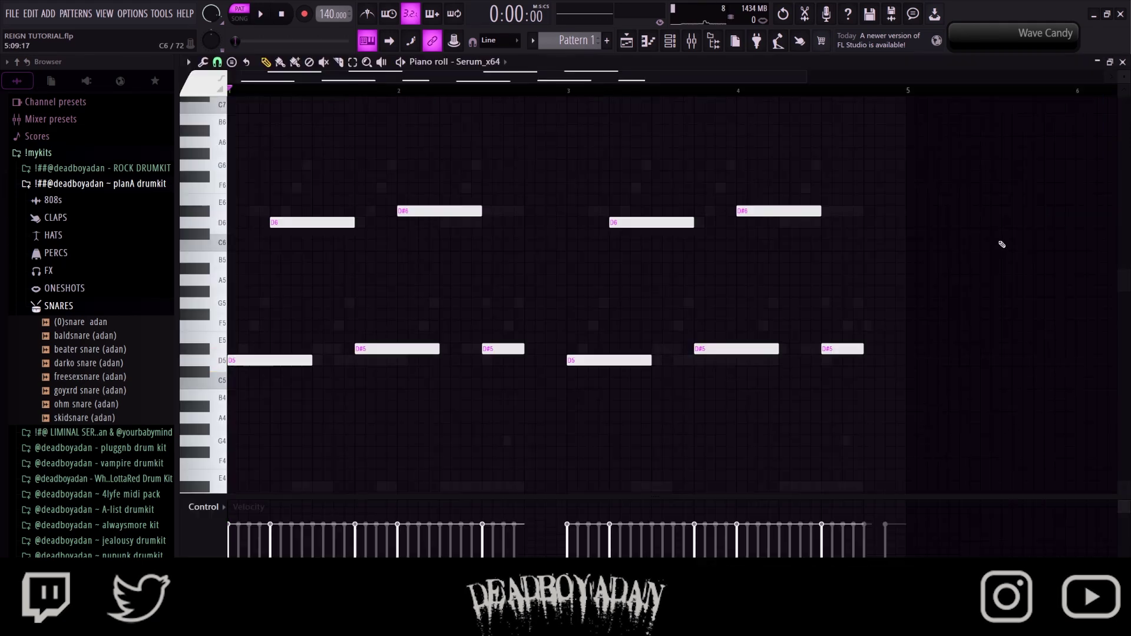
key("space")
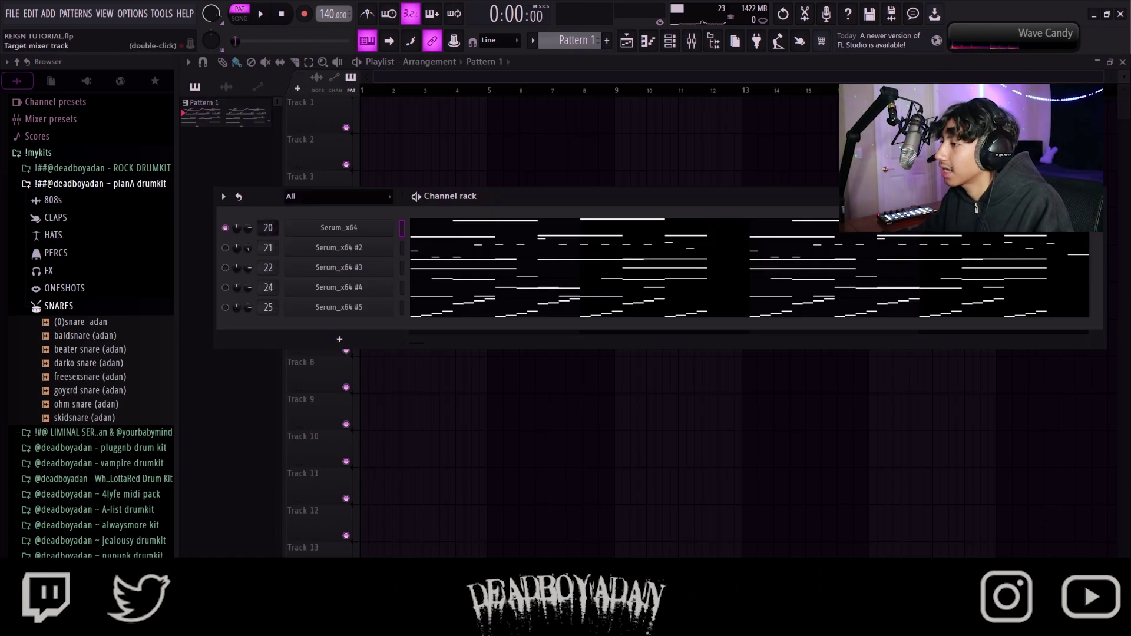
double_click(269, 228)
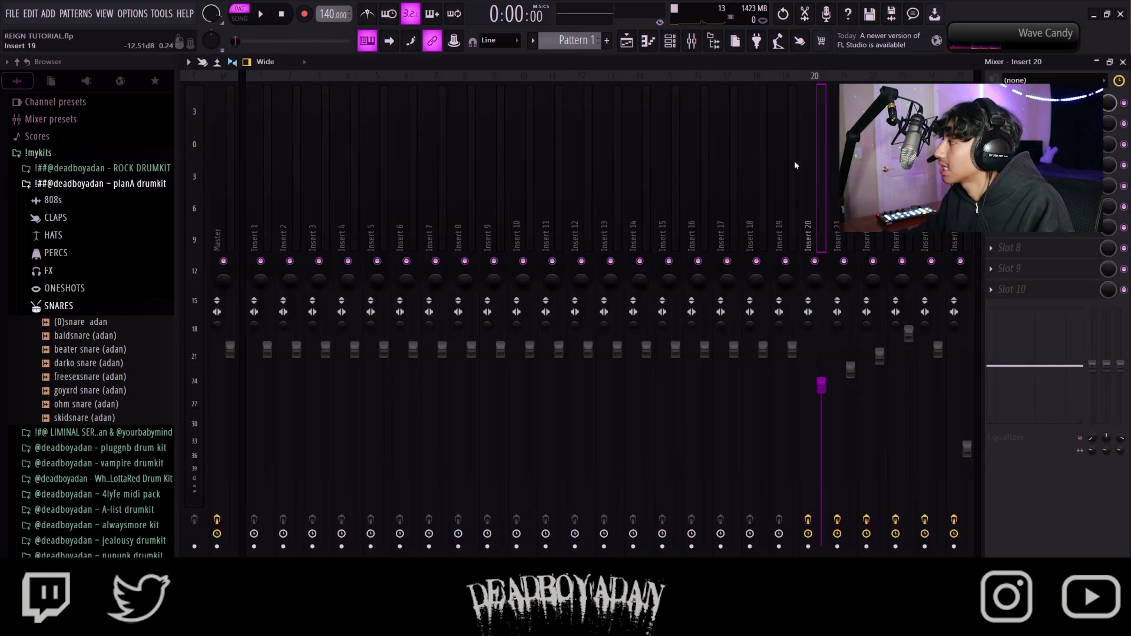
left_click(1123, 62)
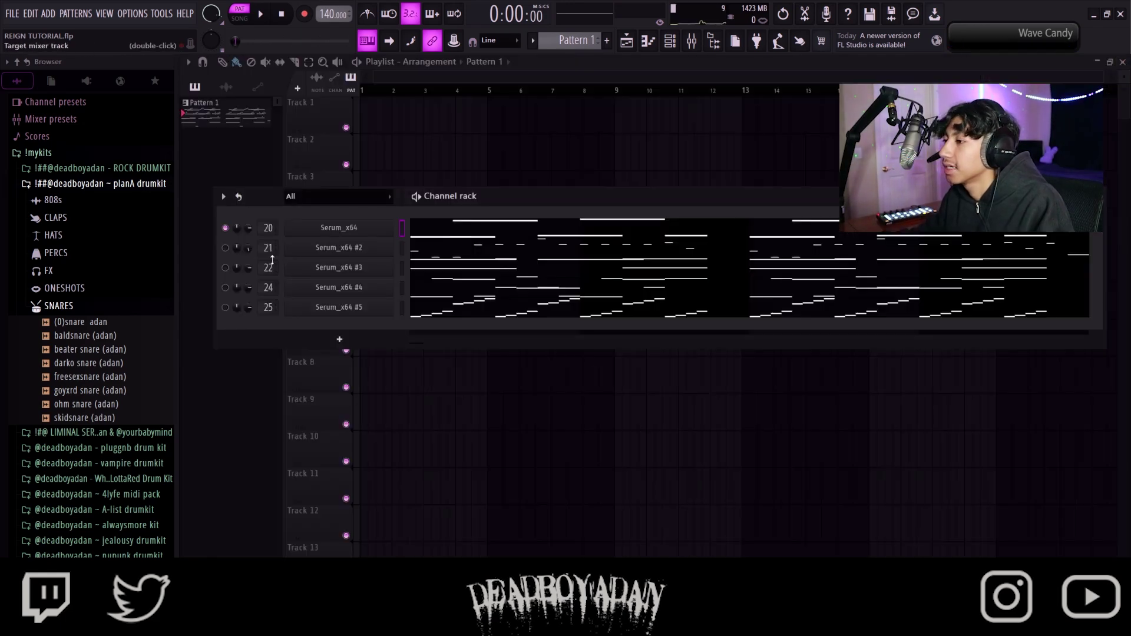
Step: Review the KEYS - ICY preset on Serum_x64 #2 and play back that channel's notes
left_click(339, 248)
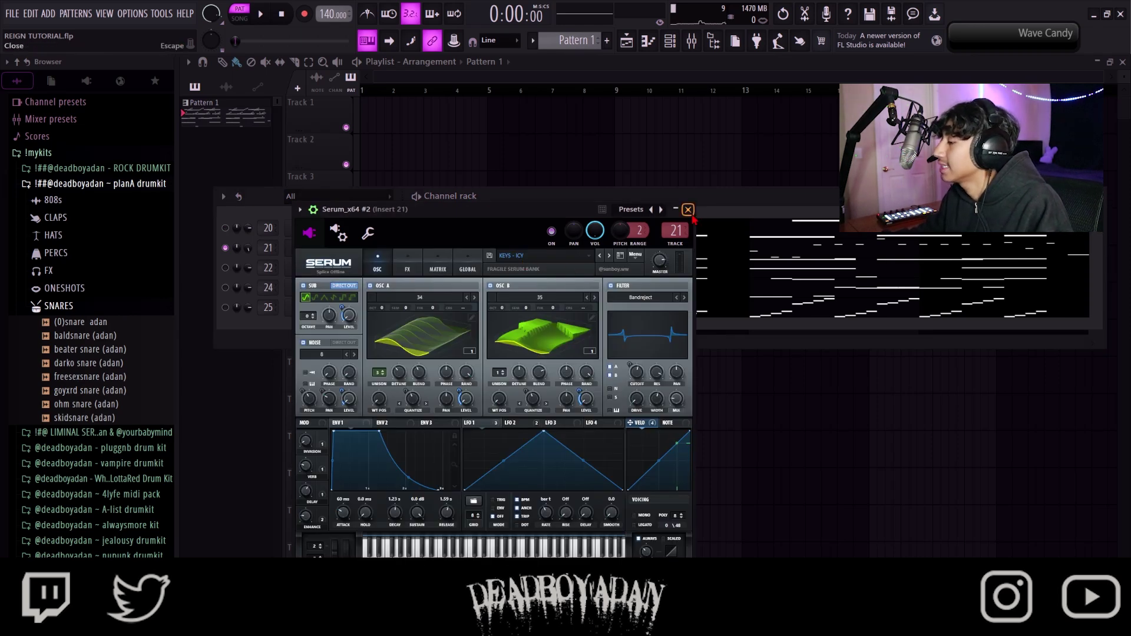
left_click(688, 209)
left_click(855, 248)
key("space")
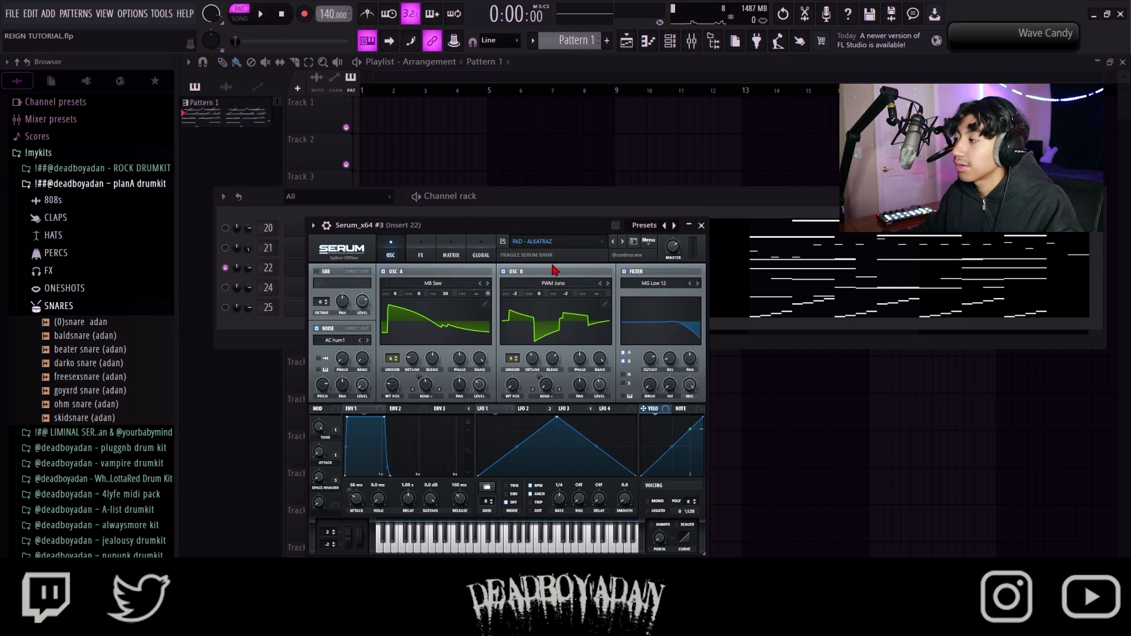
Step: Play back the pad notes of Serum_x64 #3 and inspect its PAD - ALKATRAZ preset in the preset list
left_click(701, 225)
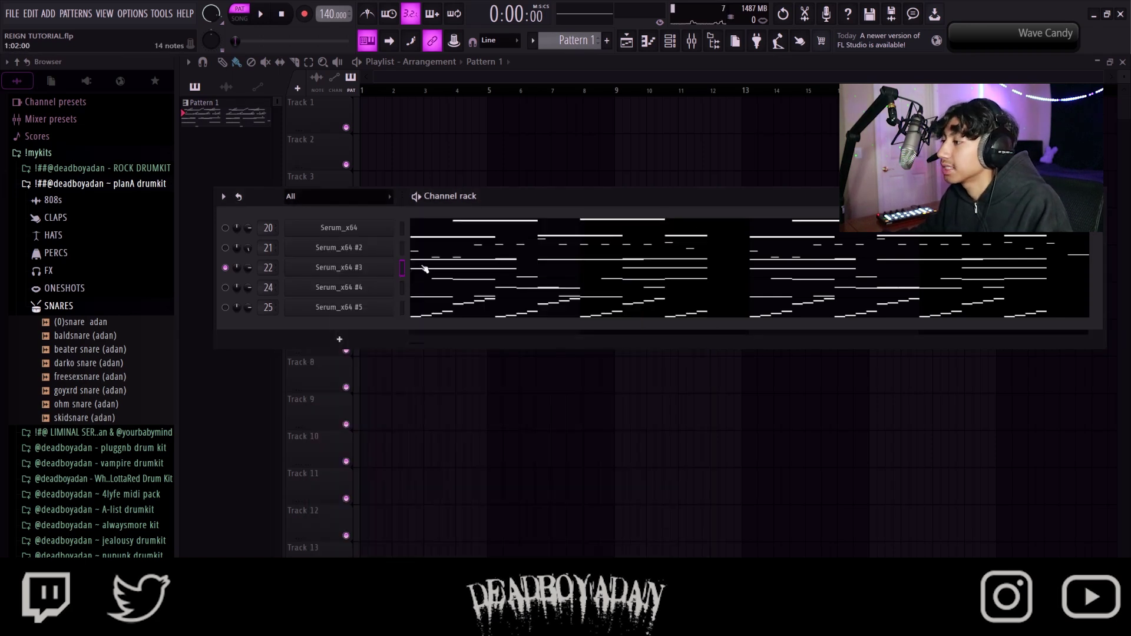
left_click(425, 269)
key("space")
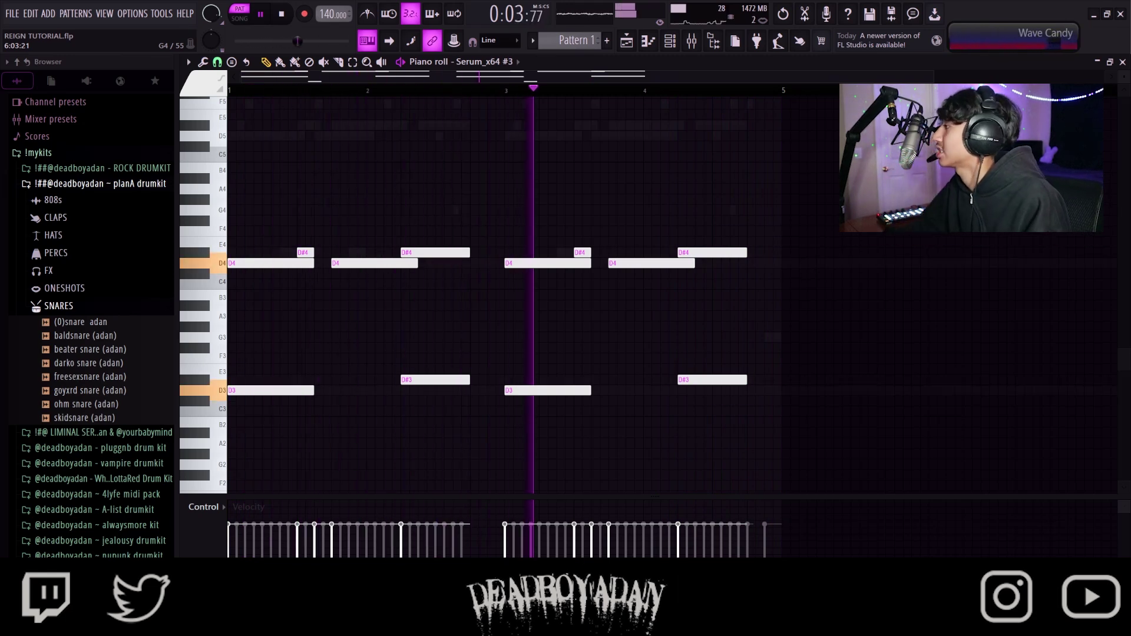
key("F7")
left_click(319, 275)
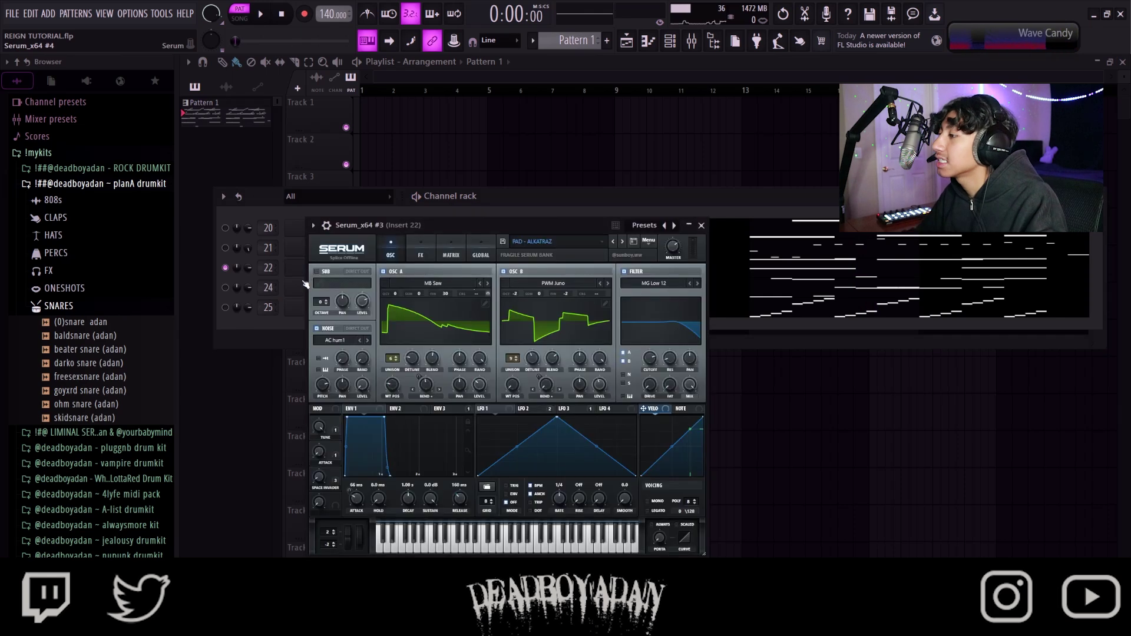
left_click(560, 247)
mouse_move(561, 361)
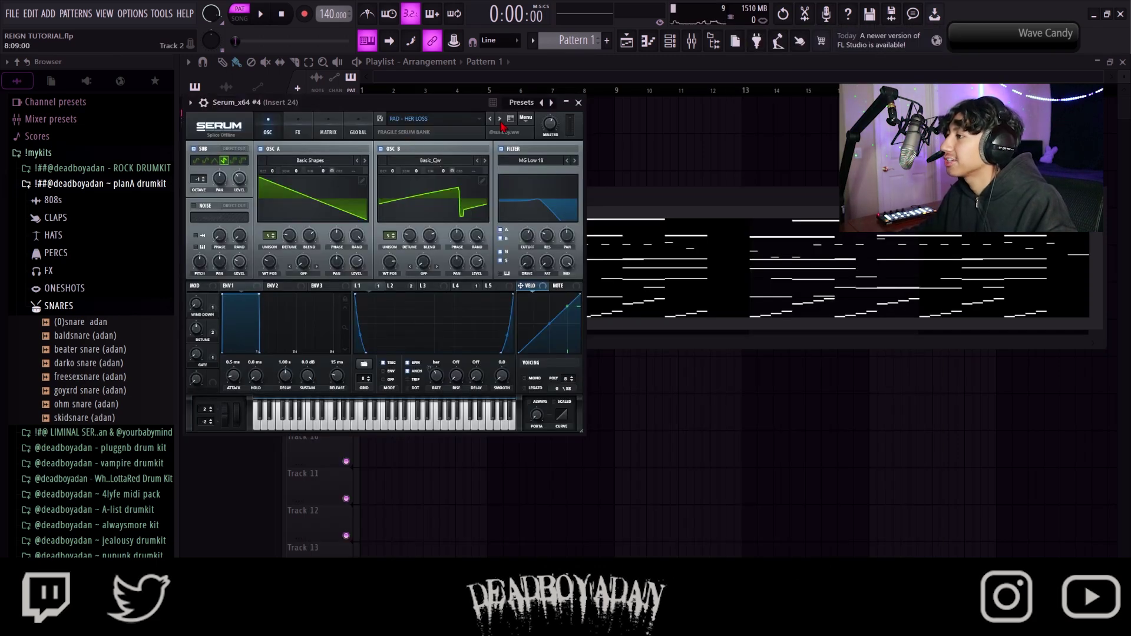
Step: Open the Serum_x64 #4 notes for the PAD - HER LOSS sound and play them back
left_click(578, 103)
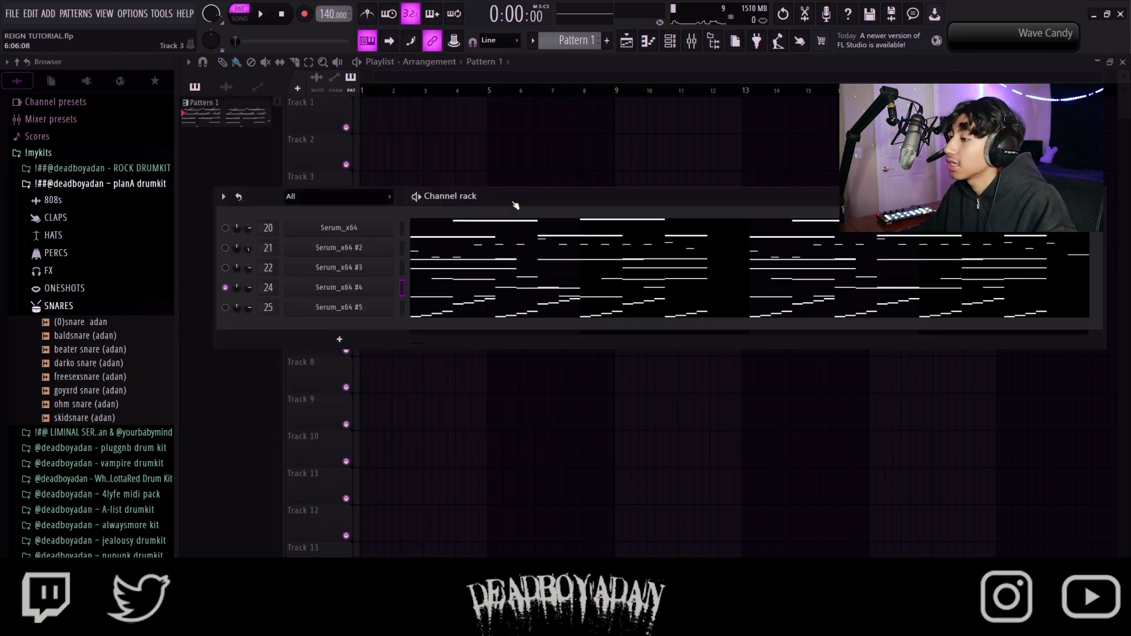
left_click(449, 293)
key("space")
scroll(452, 293, "up", 5)
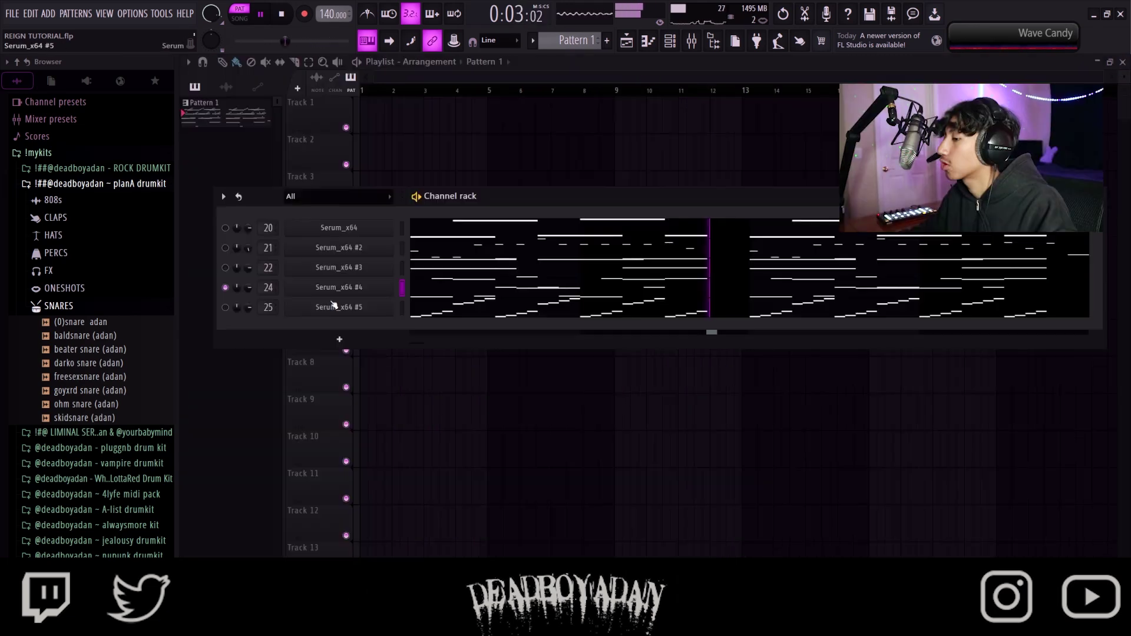
key("space")
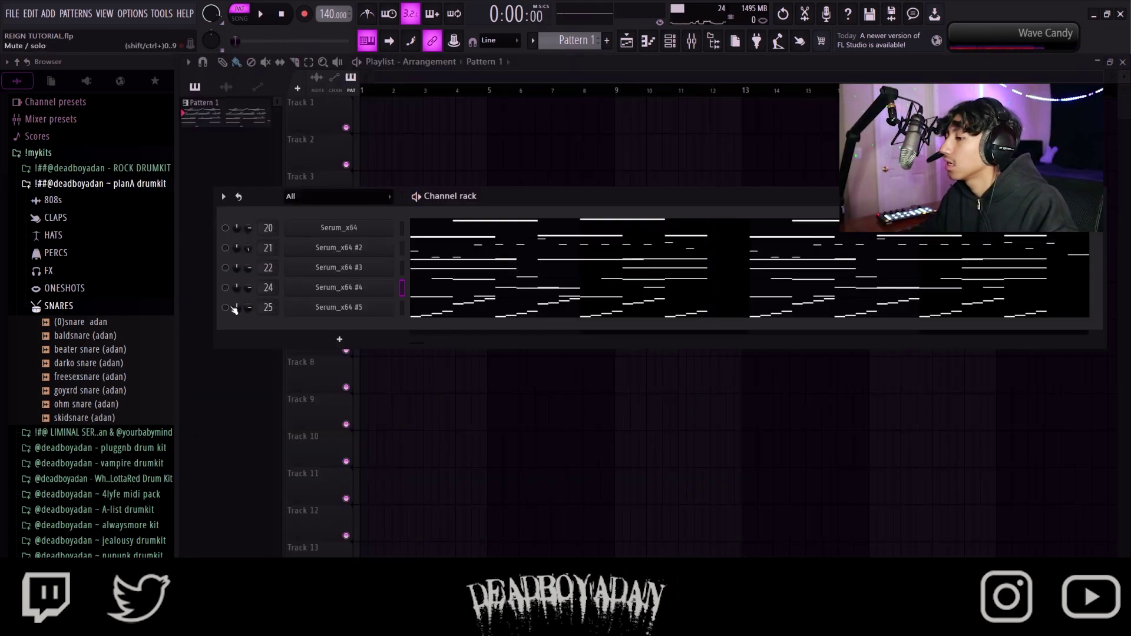
Step: Review the LEAD - GAMBIT preset on Serum_x64 #5 and play back its arpeggio notes
left_click(377, 307)
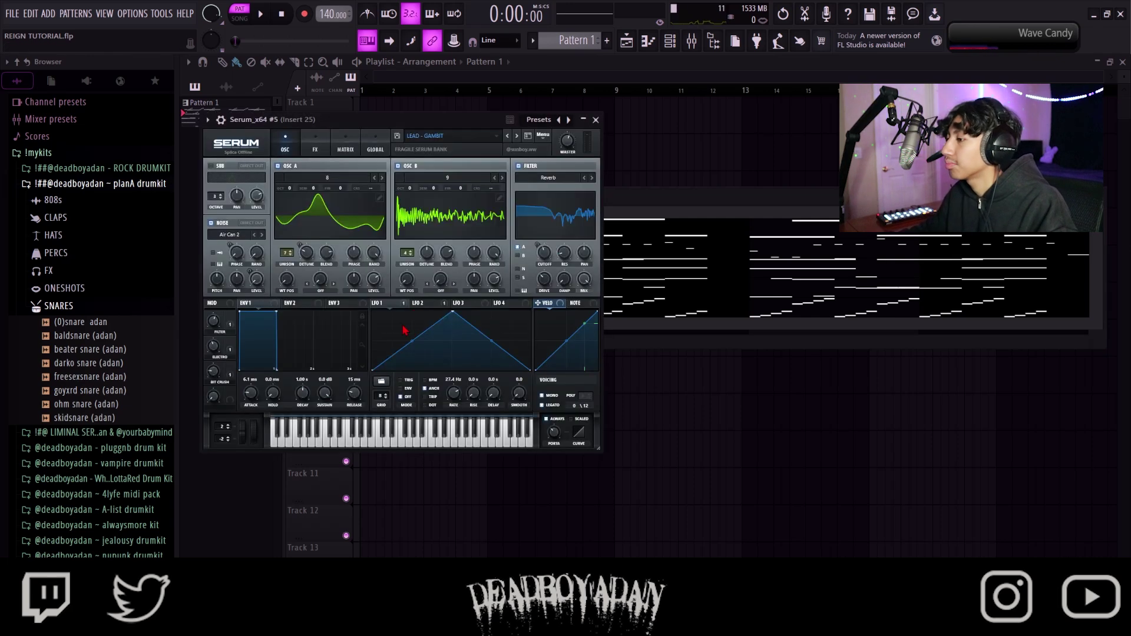
left_click(595, 119)
left_click(475, 319)
key("space")
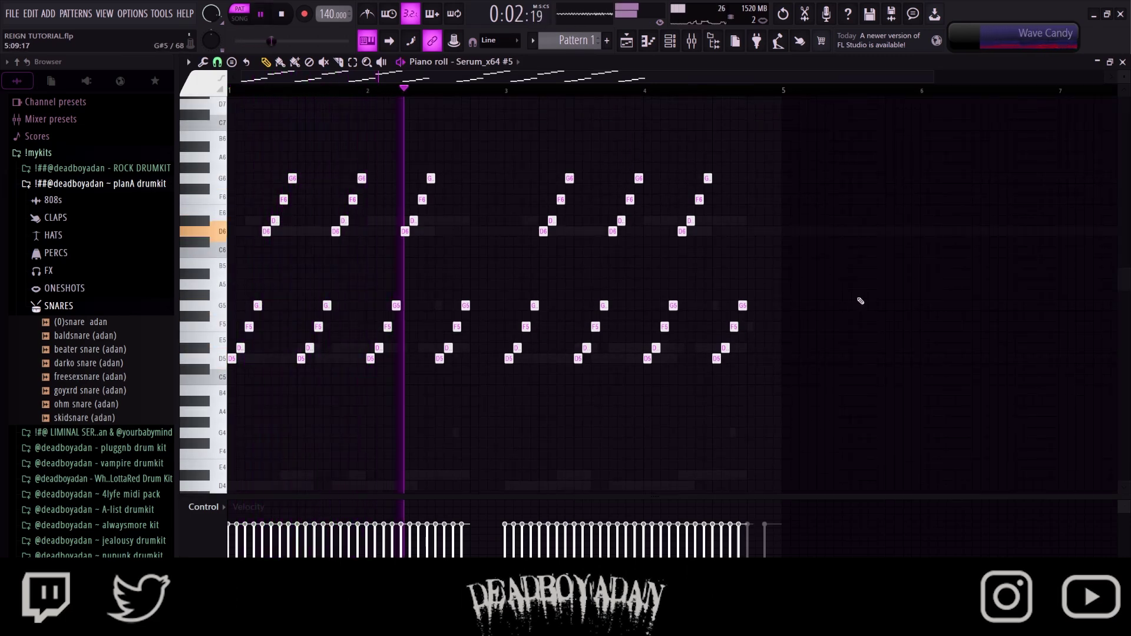
key("space")
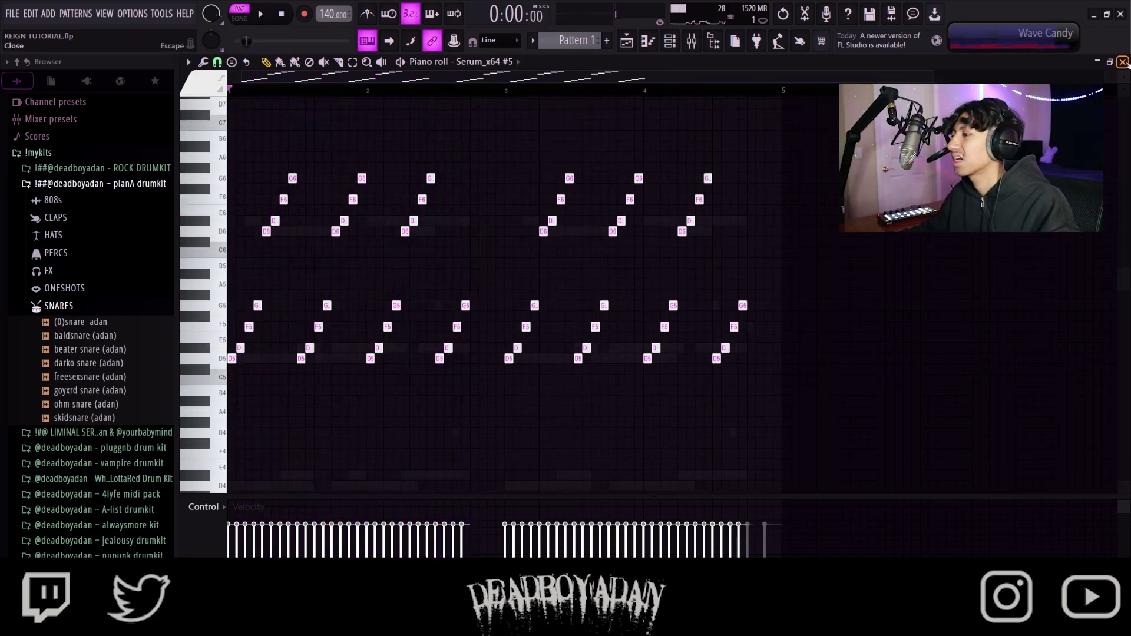
key("F7")
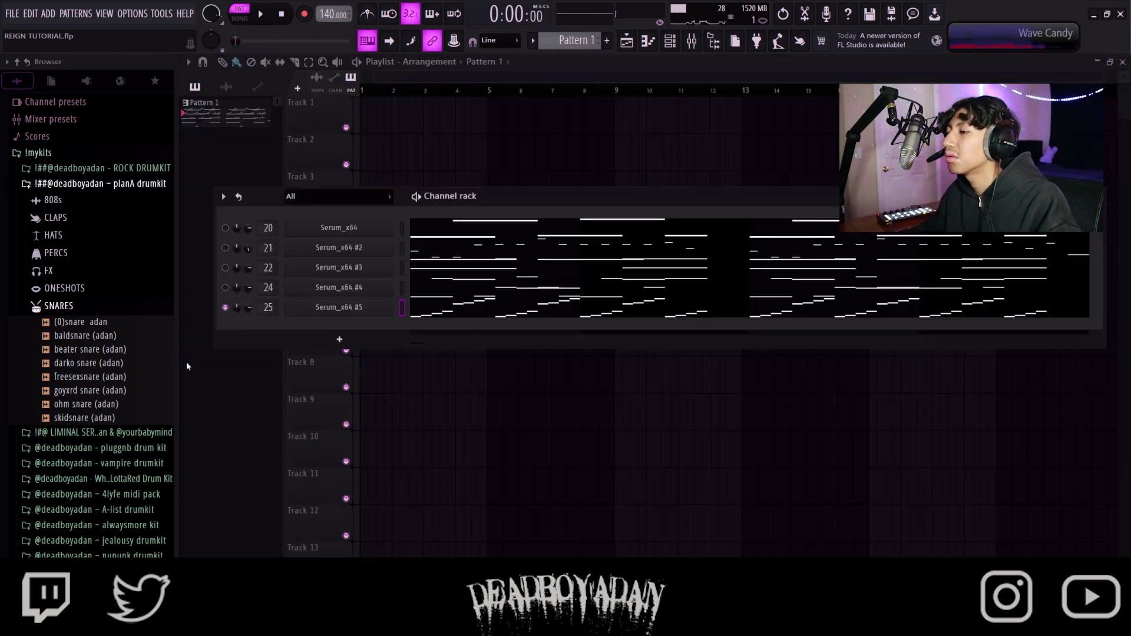
Step: Duplicate the first four-note run, D5 up to G5, directly after itself in the Serum_x64 #5 notes
left_click(434, 311)
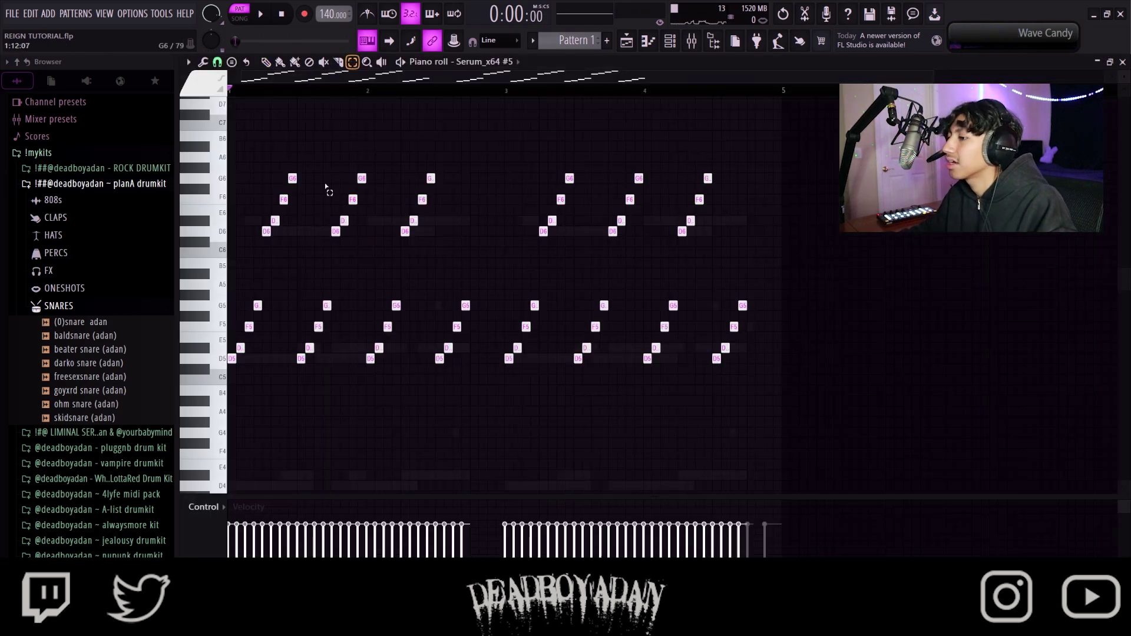
left_click_drag(261, 363, 226, 302)
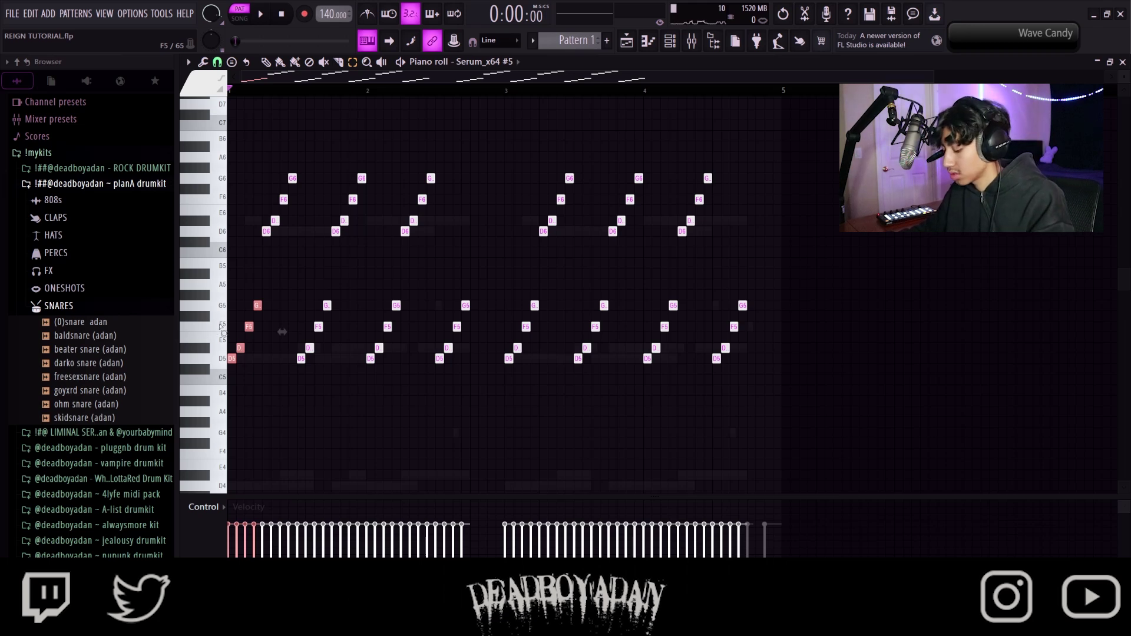
key("ctrl+b")
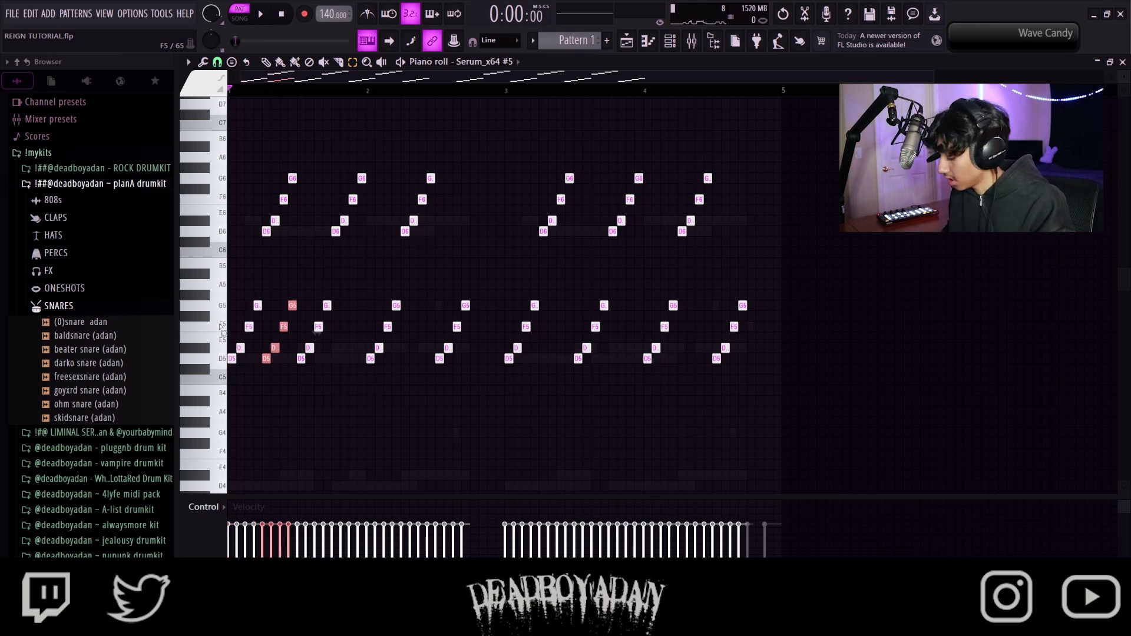
Step: Open Looperator on mixer insert 25 and look through its preset list around the NEPTUNE preset
key("F9")
left_click(1046, 103)
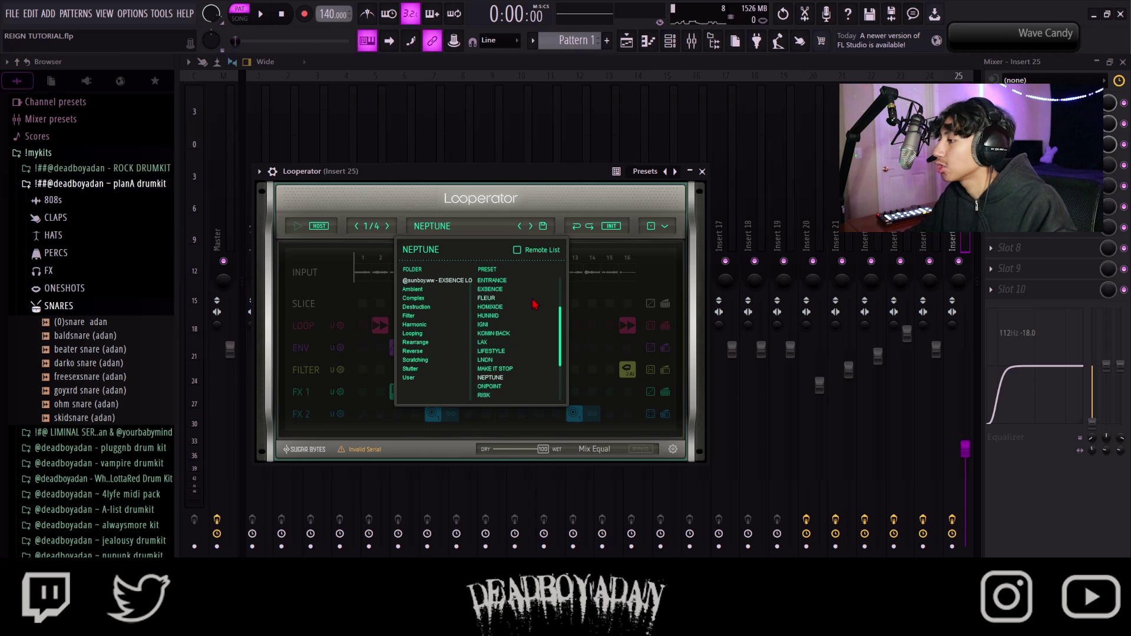
scroll(495, 353, "down", 5)
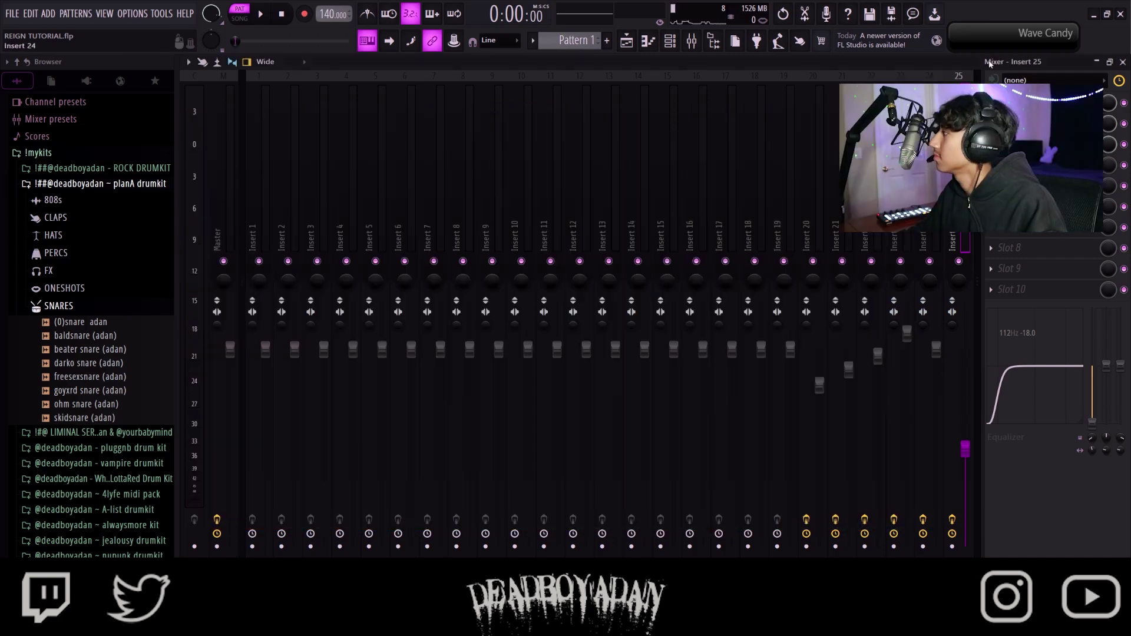
left_click(1122, 61)
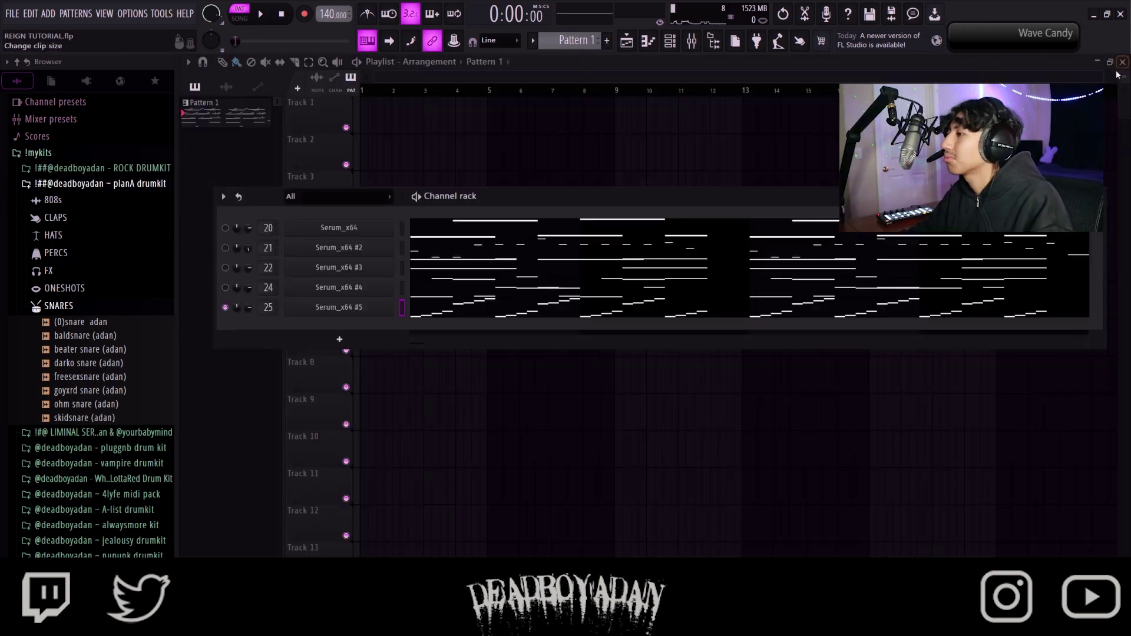
Step: Unmute all the Serum channels and play the full layered melody
right_click(224, 313)
left_click(236, 319)
key("space")
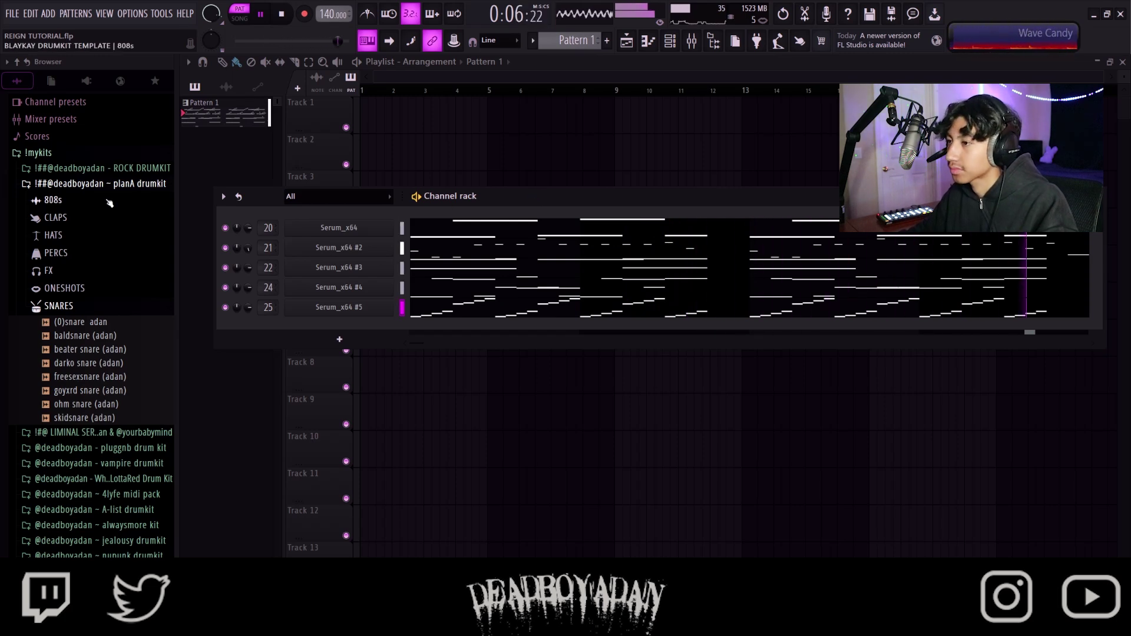
key("space")
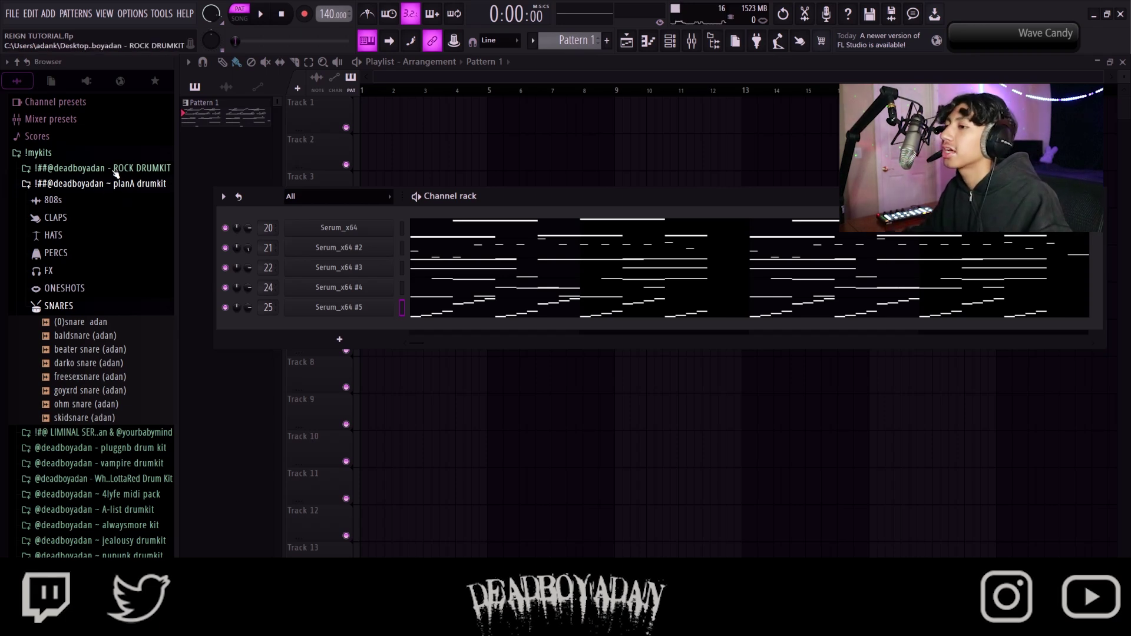
Step: Look through the ROCK DRUMKIT folder's contents and return to the planA drumkit folder
left_click(156, 182)
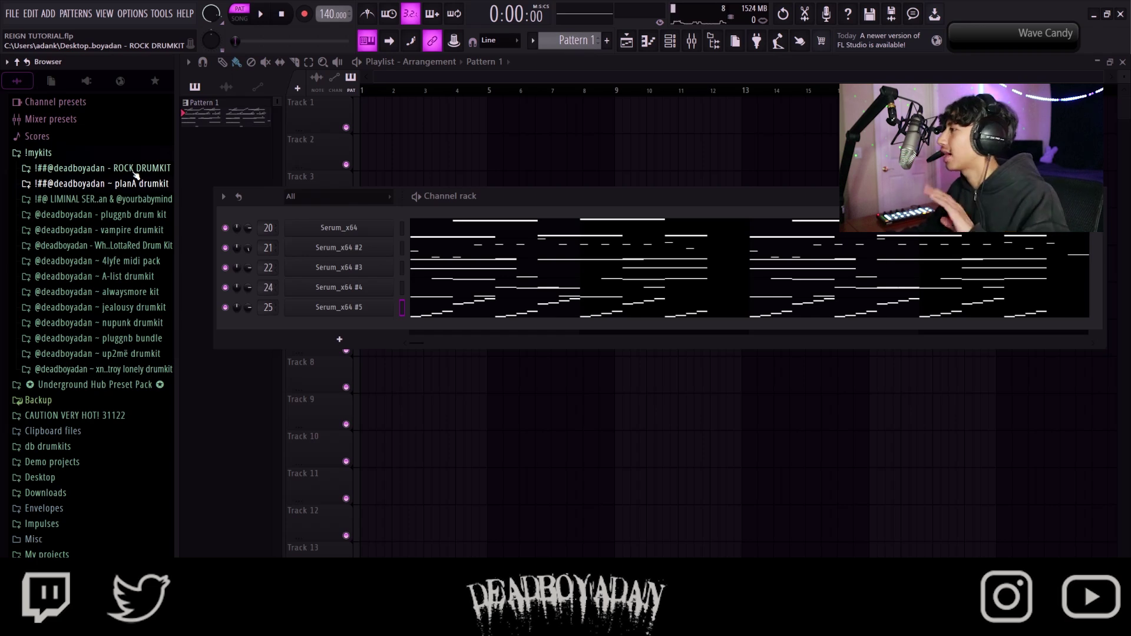
left_click(136, 170)
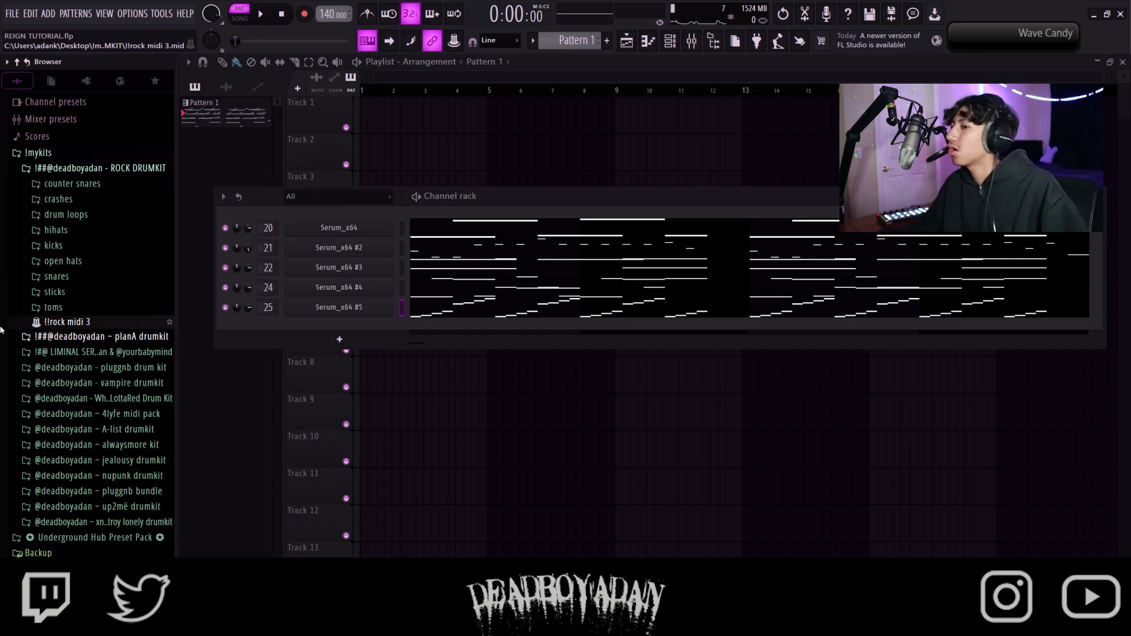
left_click(98, 336)
left_click(150, 184)
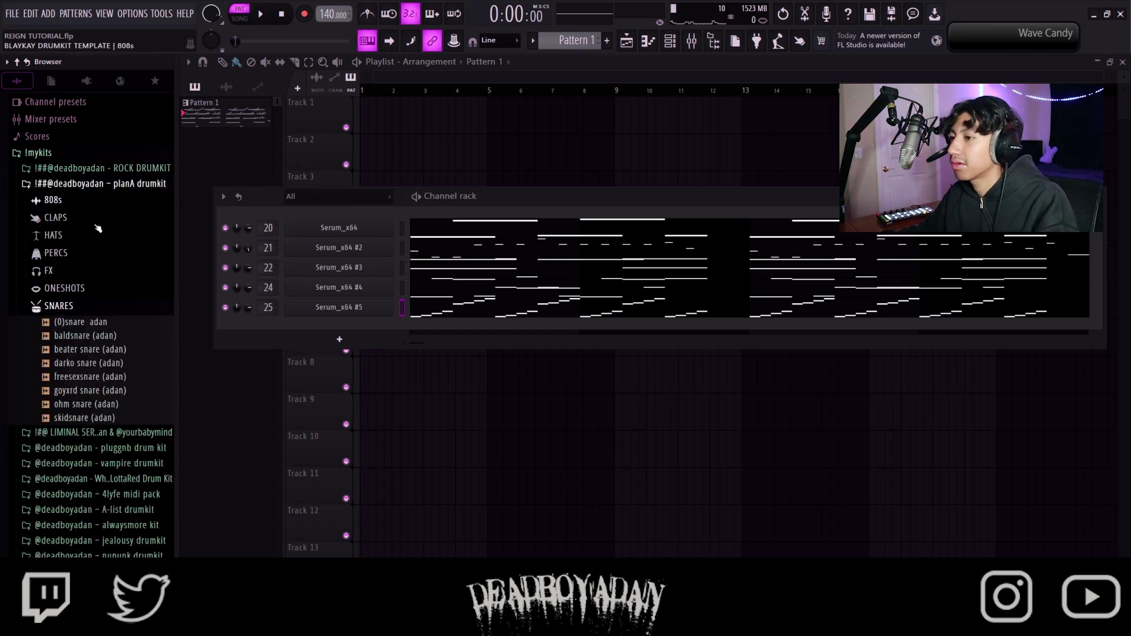
Step: Audition a sample from the planA drumkit's CLAPS folder and start pattern playback
left_click(56, 217)
left_click(93, 290)
key("space")
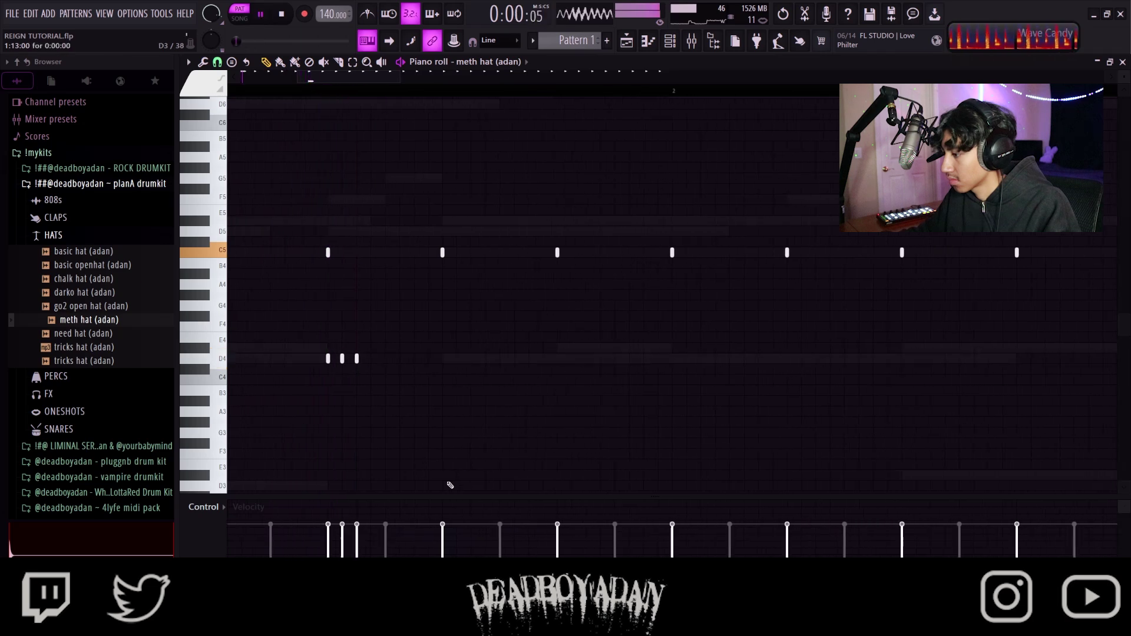
Step: Add a three-note hi-hat roll at D3 in bar 1, one hat hit after the D4 roll
left_click(450, 485)
left_click(460, 485)
left_click(474, 485)
scroll(444, 399, "down", 3)
scroll(454, 294, "down", 1)
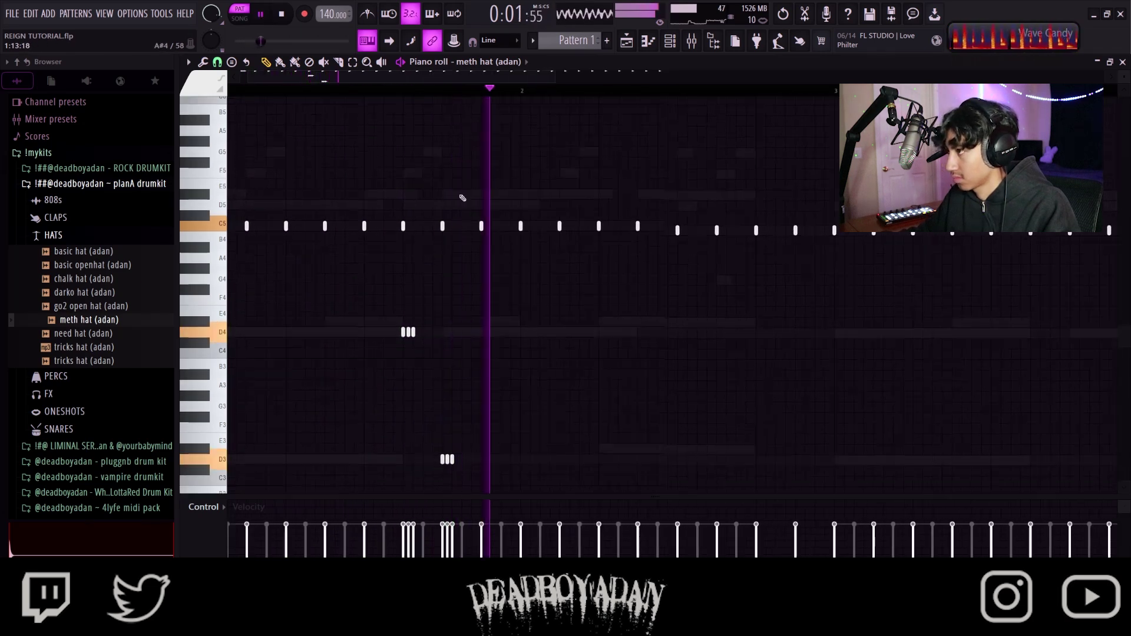
Step: Move the second three-note hi-hat roll to D#5 and lower the velocity of the D4 roll
left_click(352, 62)
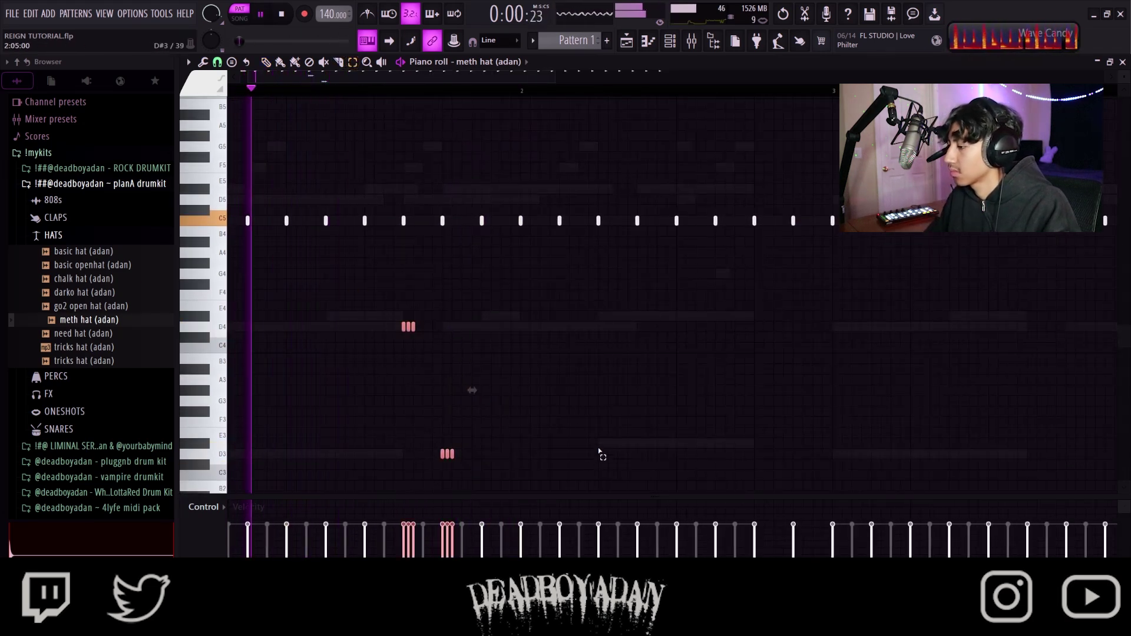
key("ctrl+Down")
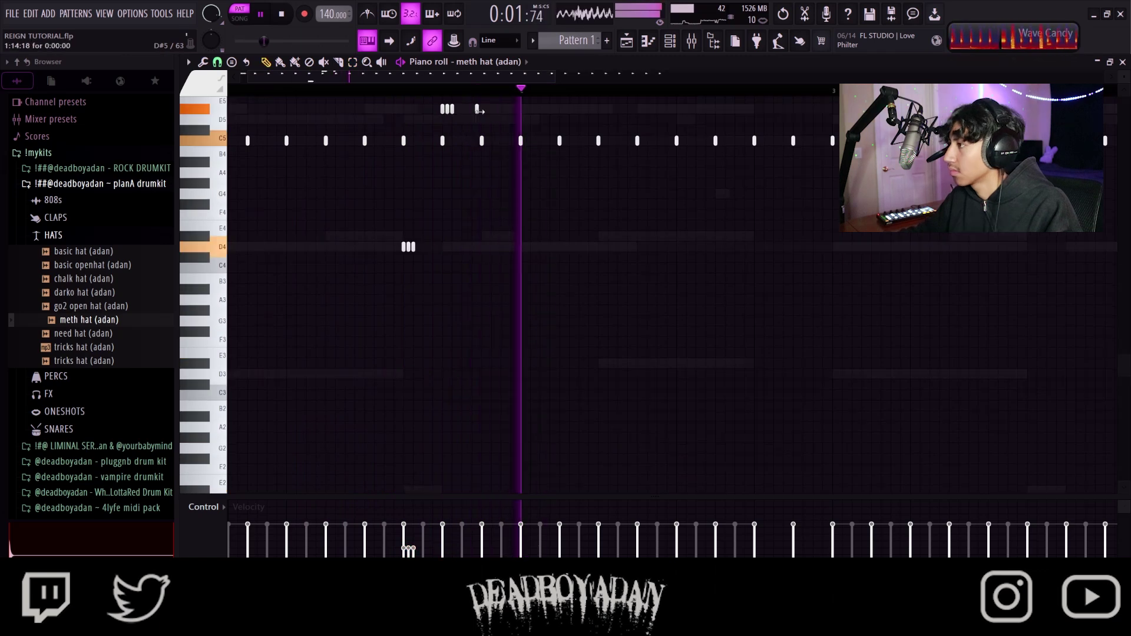
key("space")
key("space")
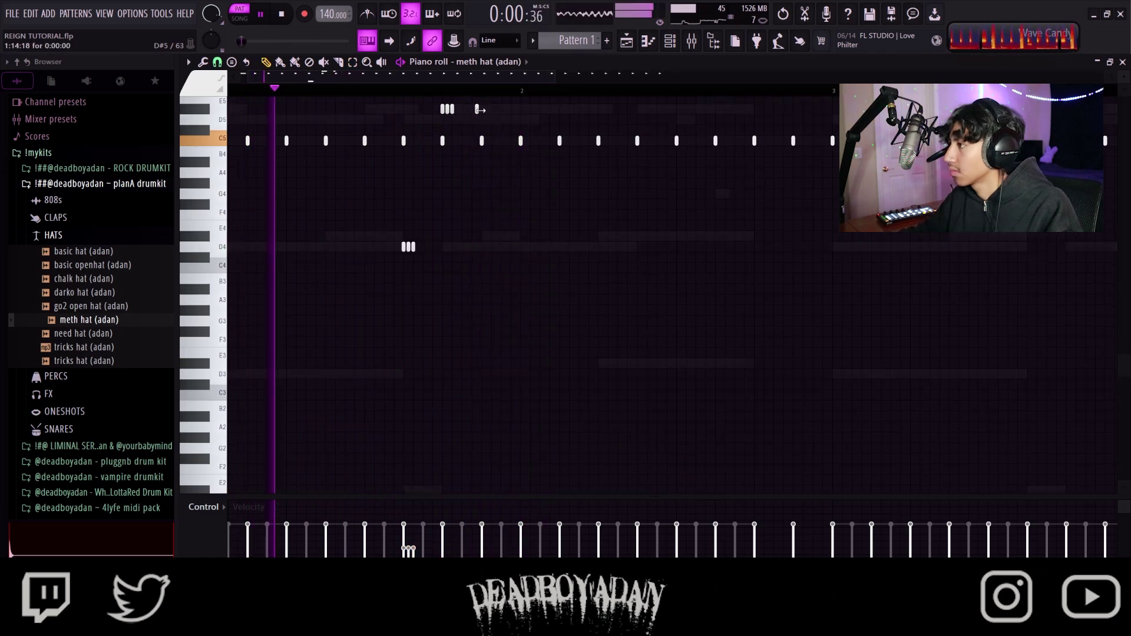
Step: Add three-note hi-hat rolls at C5 in the second half of bar 2, the last one near the bar's end
scroll(481, 110, "down", 2)
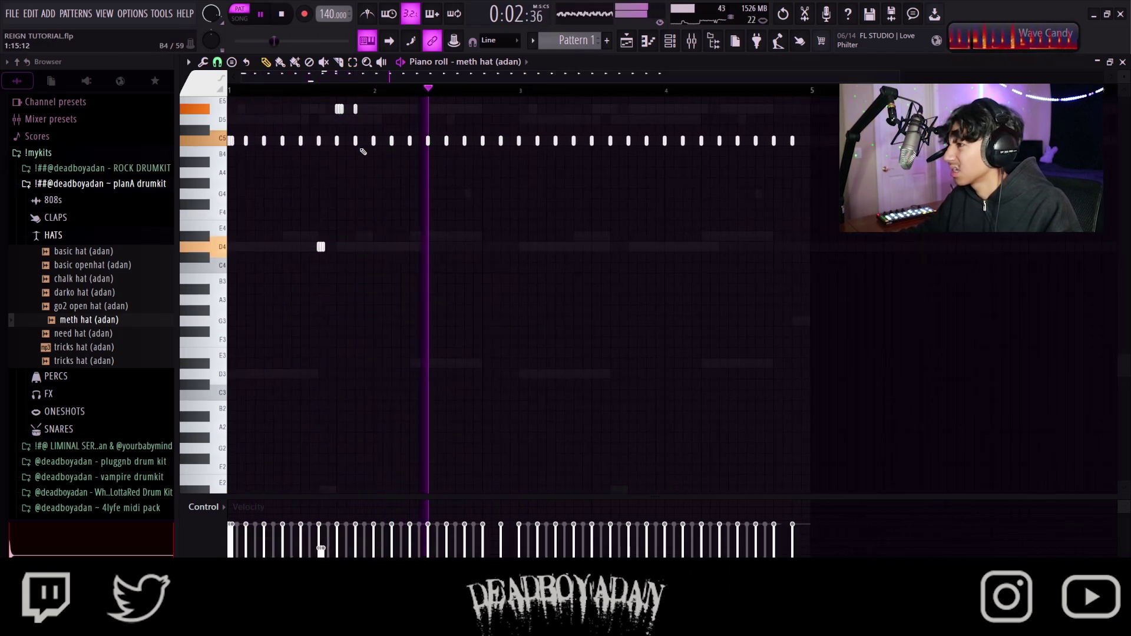
key("space")
key("space")
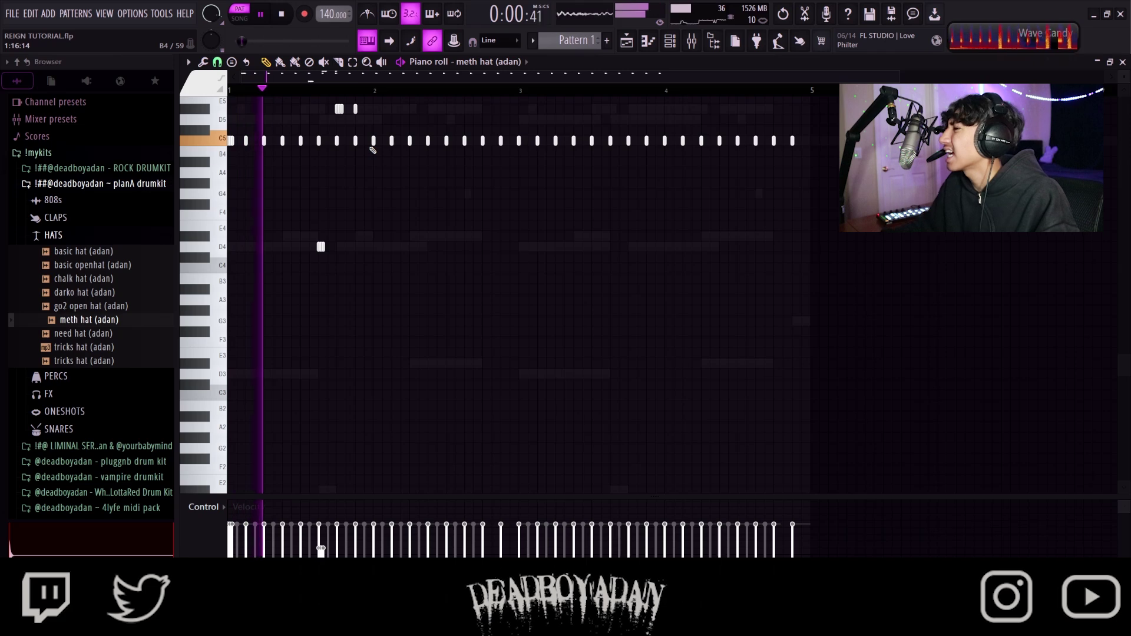
scroll(438, 247, "up", 5)
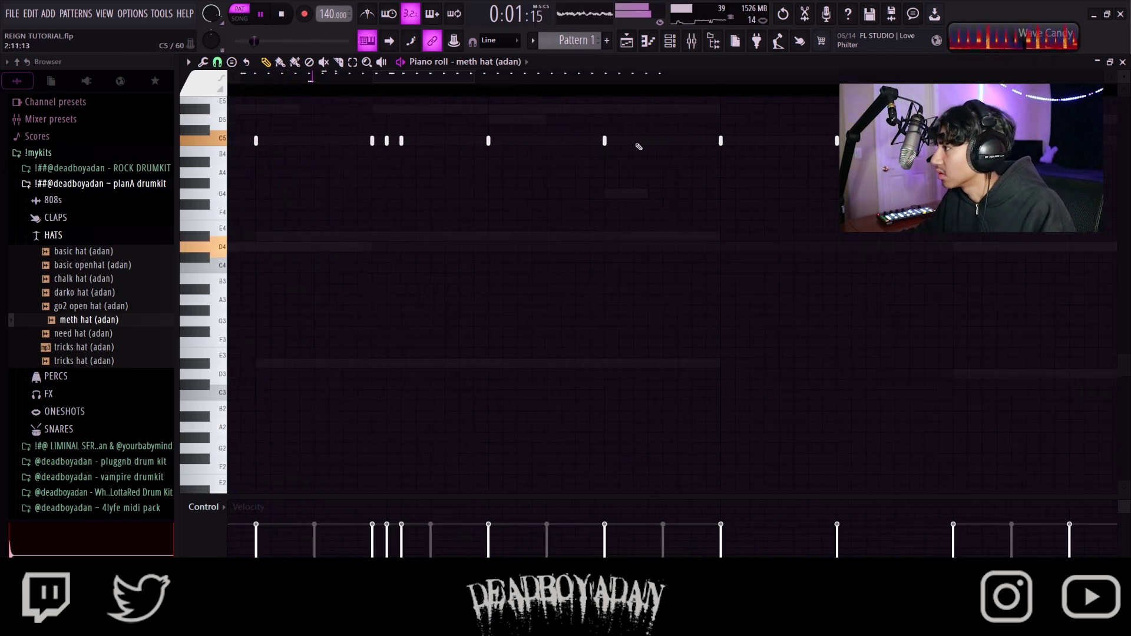
key("ctrl+z")
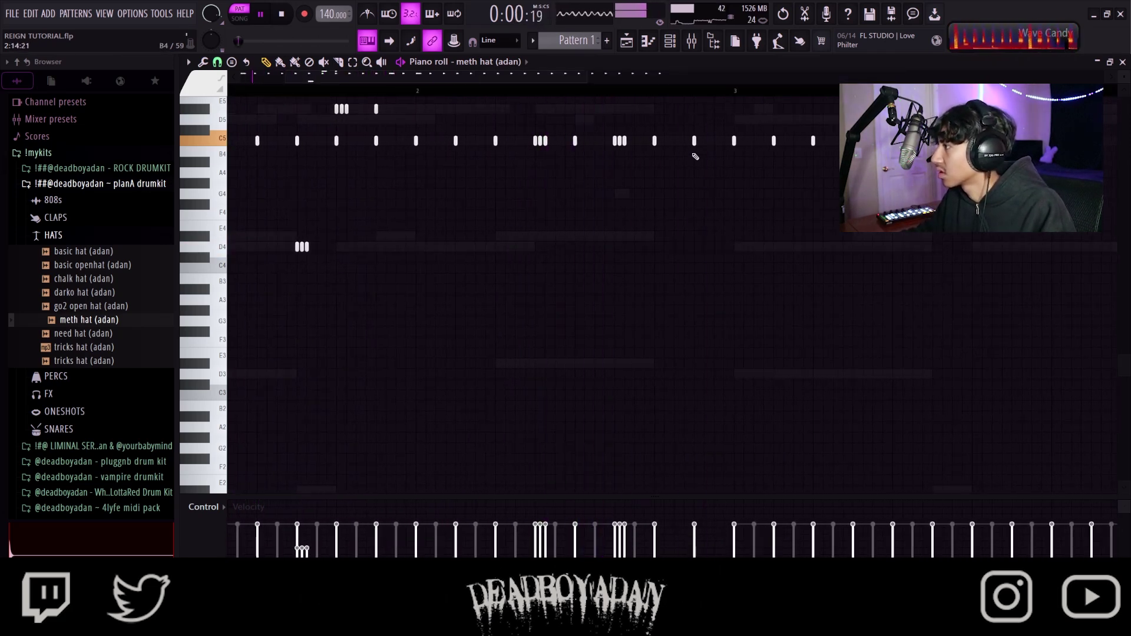
scroll(696, 154, "up", 4)
left_click(708, 142)
left_click(719, 142)
scroll(616, 180, "down", 4)
scroll(616, 180, "down", 5)
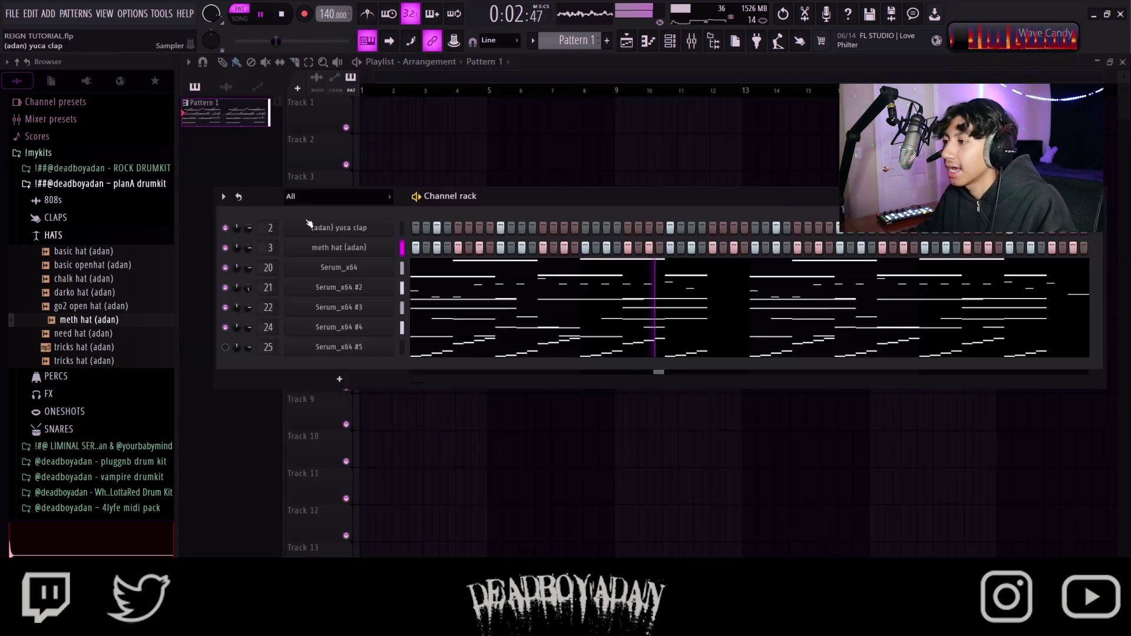
Step: Add darko snare (adan) from the planA drumkit as a channel with hits on steps 19, 47 and 51
left_click(119, 238)
left_click(66, 308)
left_click_drag(89, 363, 364, 267)
left_click(437, 268)
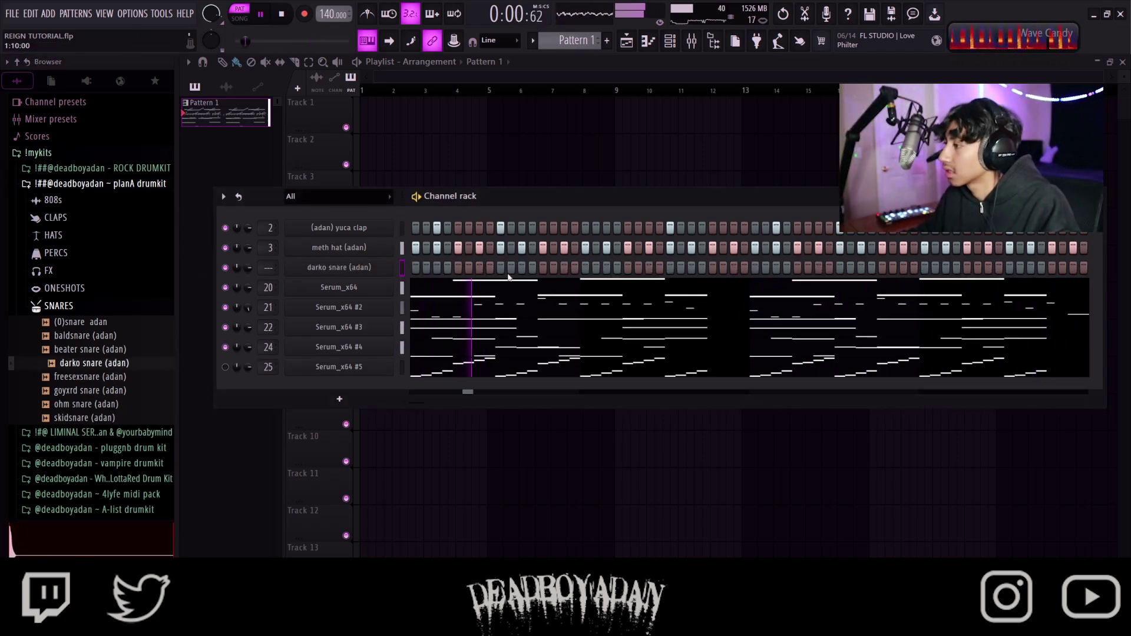
left_click(903, 268)
left_click(946, 267)
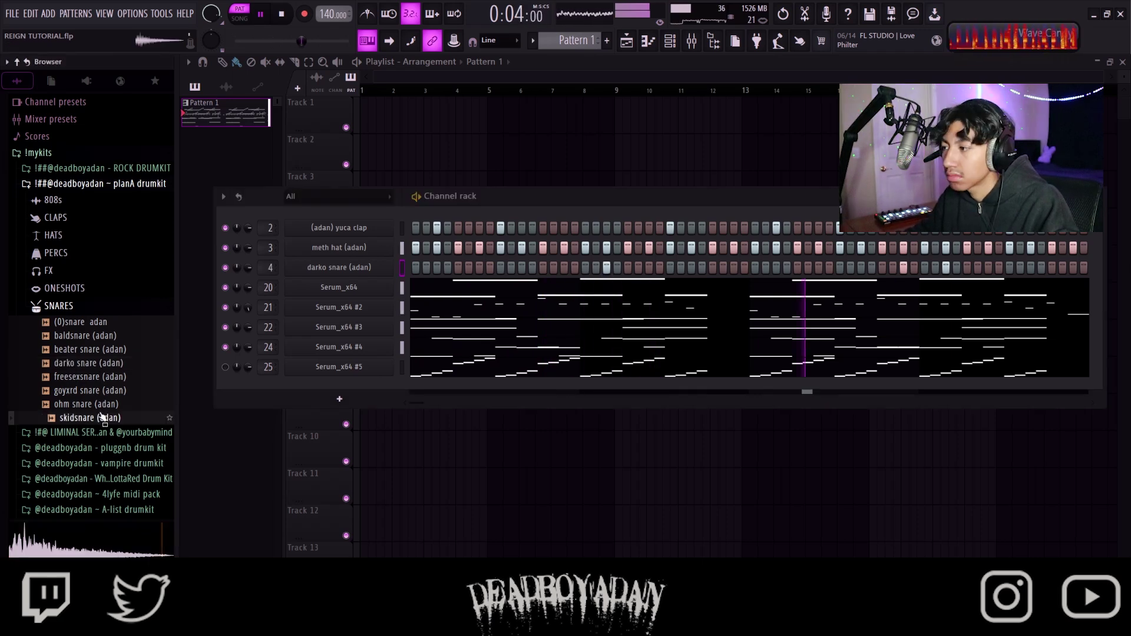
Step: Add ohm snare (adan) as a channel with hits on steps 11, 27 and 59
left_click(76, 404)
left_click_drag(75, 406, 389, 289)
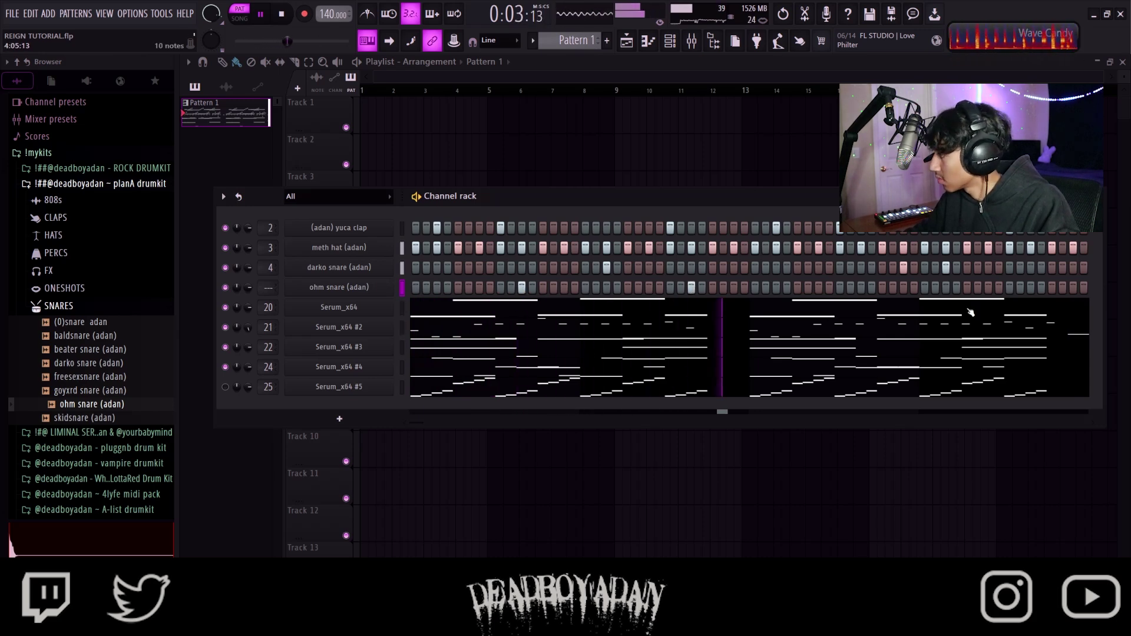
left_click(1031, 290)
Step: Add go2 open hat (adan) with a hit on step 1 and basic openhat (adan) with hits on steps 17 and 25
left_click(97, 278)
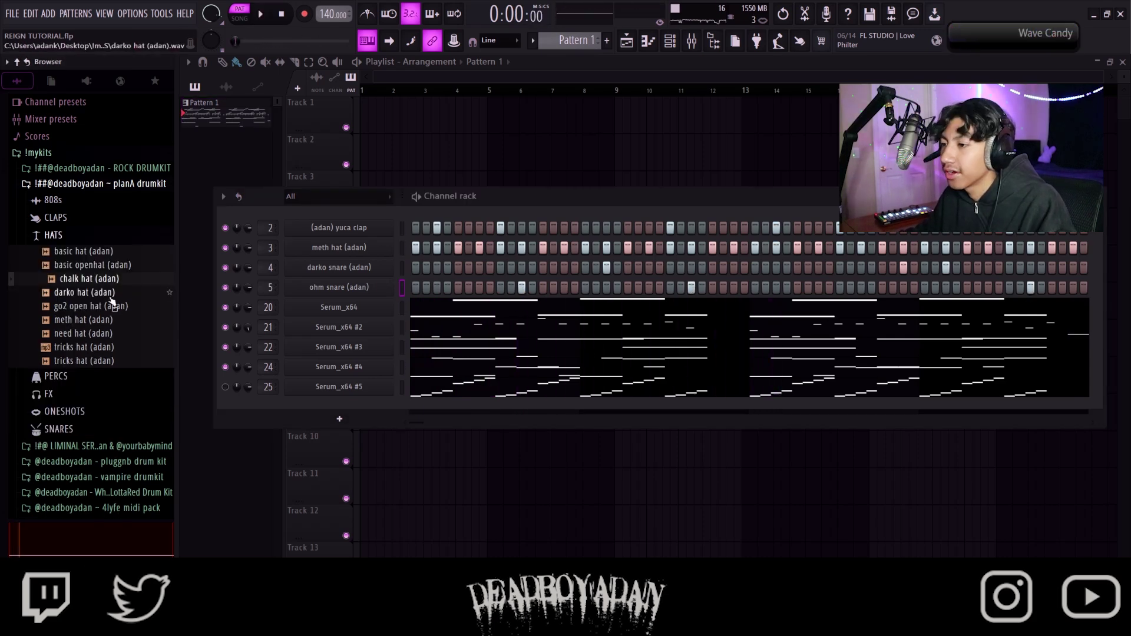
left_click_drag(110, 305, 373, 298)
left_click(415, 309)
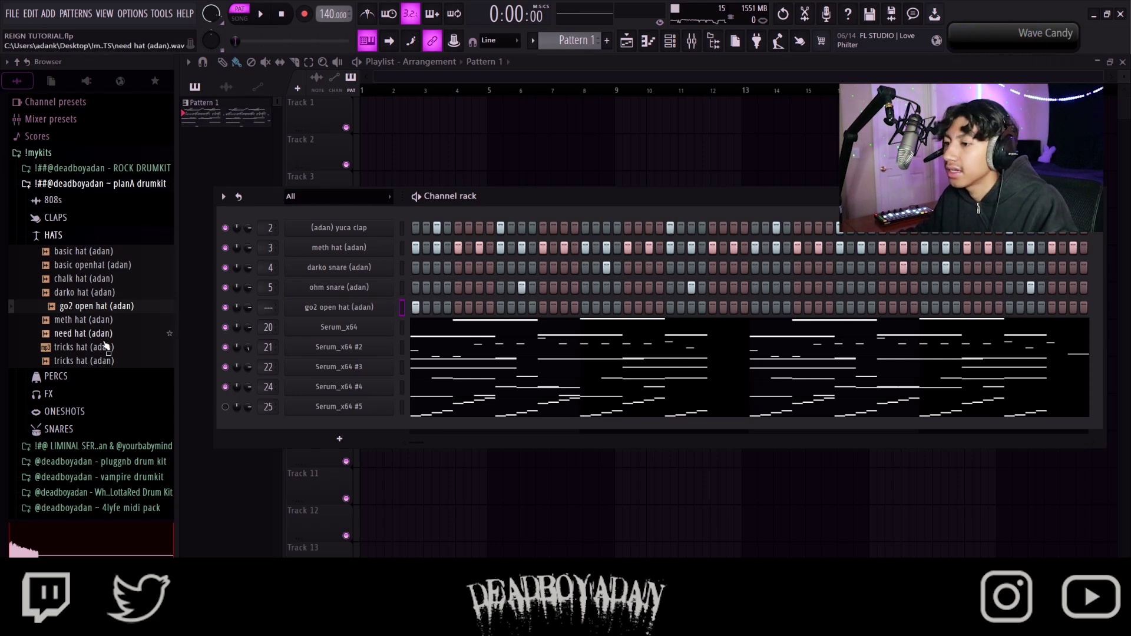
left_click_drag(94, 265, 375, 325)
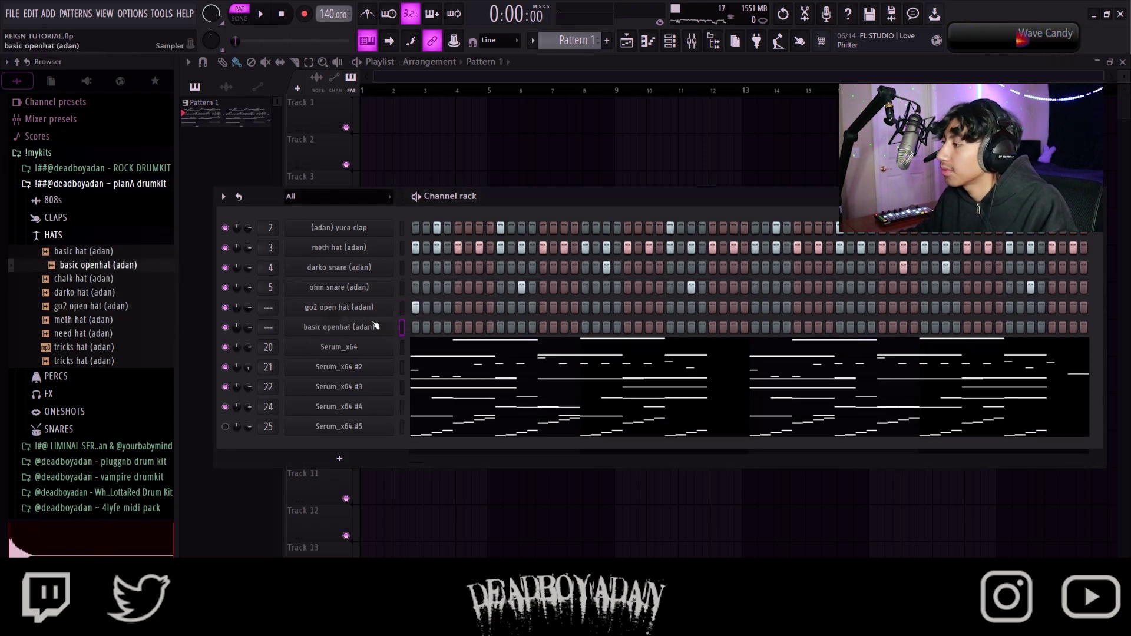
key("space")
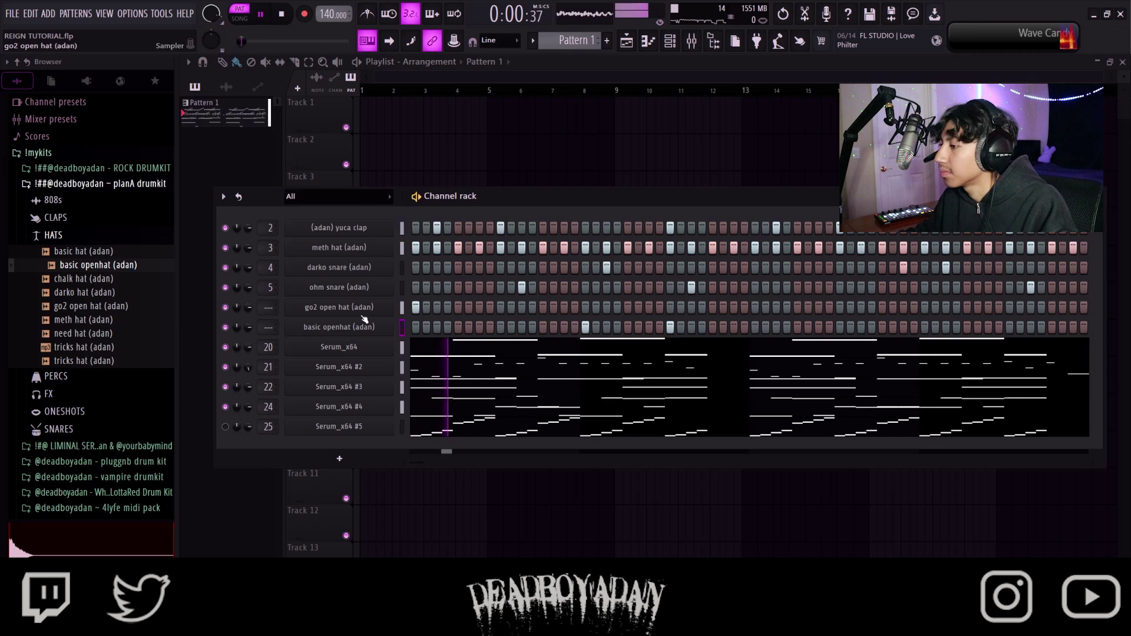
Step: Set Looperator on mixer Insert 3 to the CRYSTAL preset and play the pattern to hear it
key("space")
key("F9")
left_click(1044, 102)
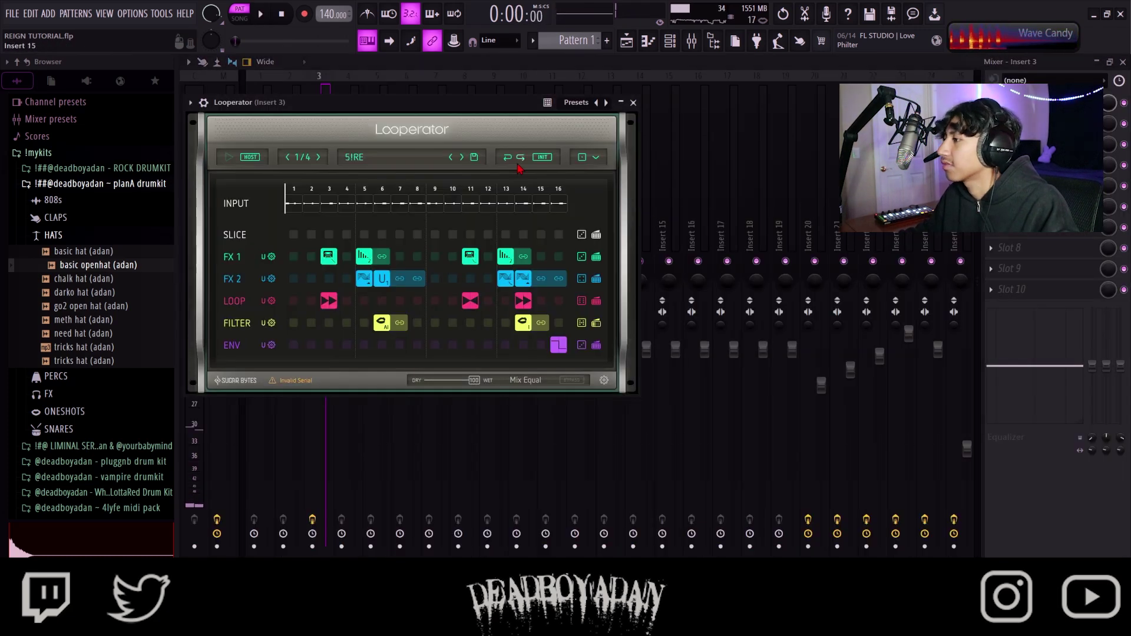
left_click(462, 157)
key("space")
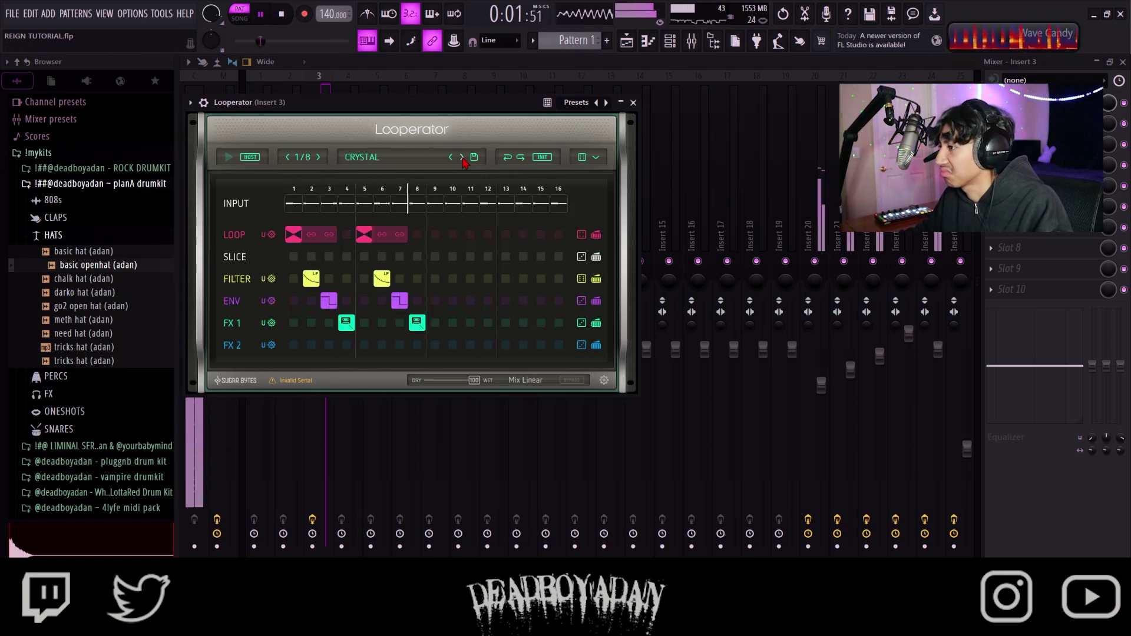
left_click(633, 102)
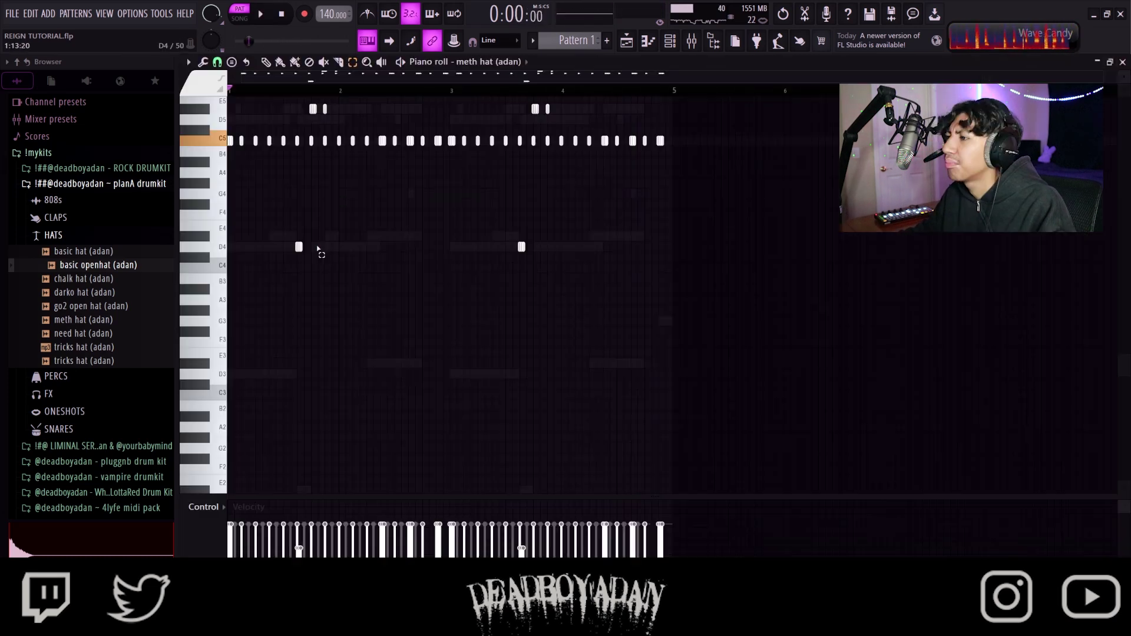
Step: Move the meth hat notes at C5 and D4 in the opening parts of bars 1 and 3 down one octave
left_click_drag(311, 261, 165, 125)
key("space")
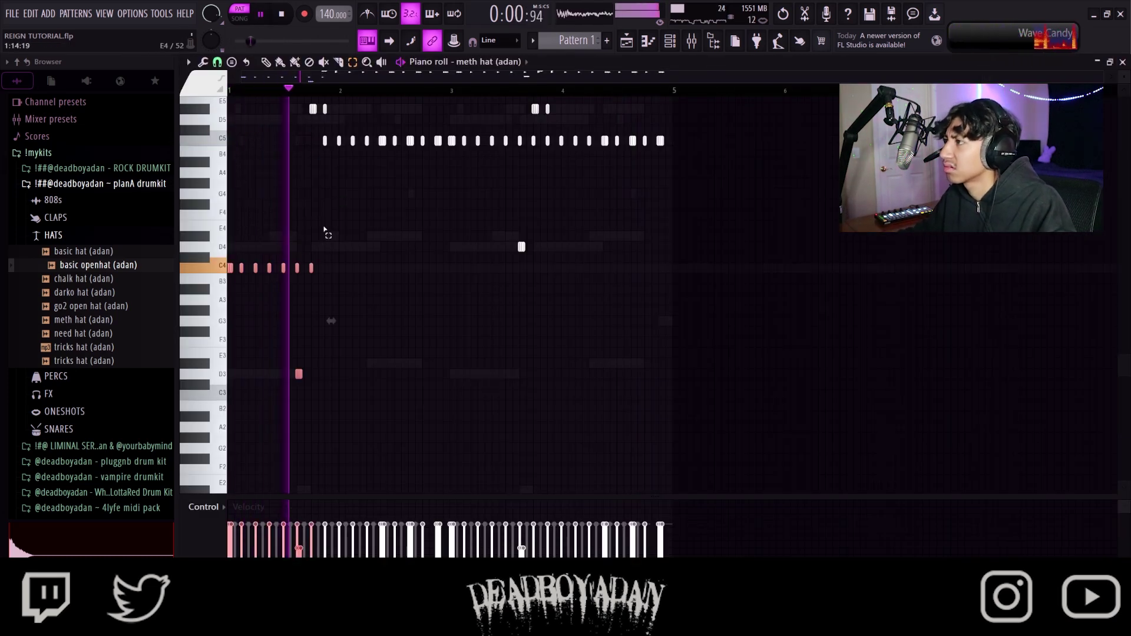
left_click_drag(448, 125, 537, 257)
key("ctrl+Down")
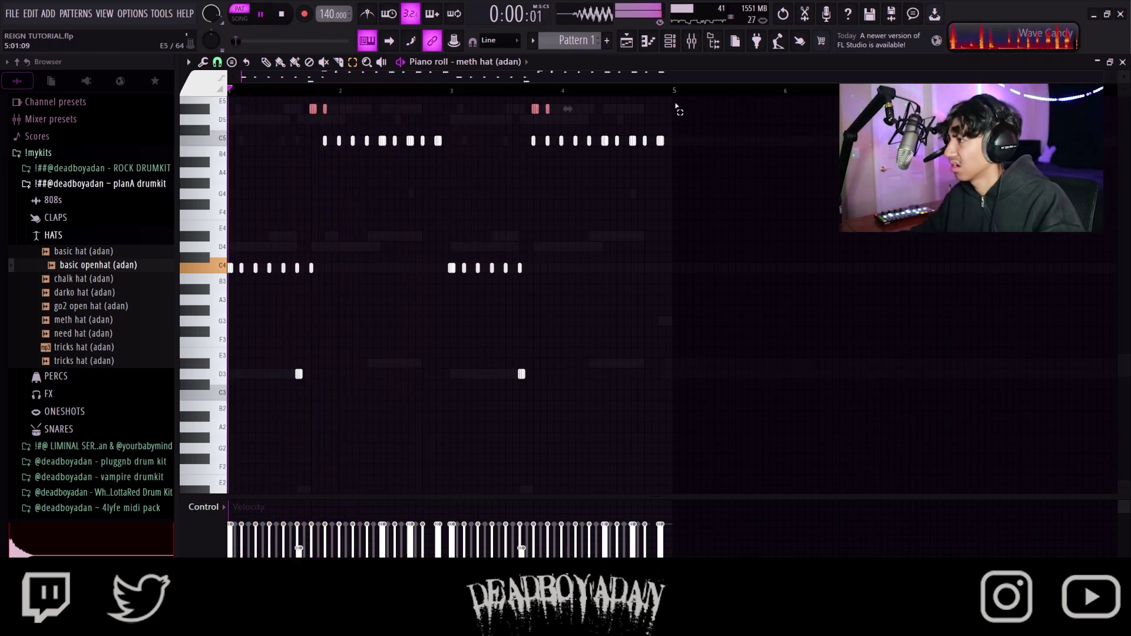
left_click(744, 192)
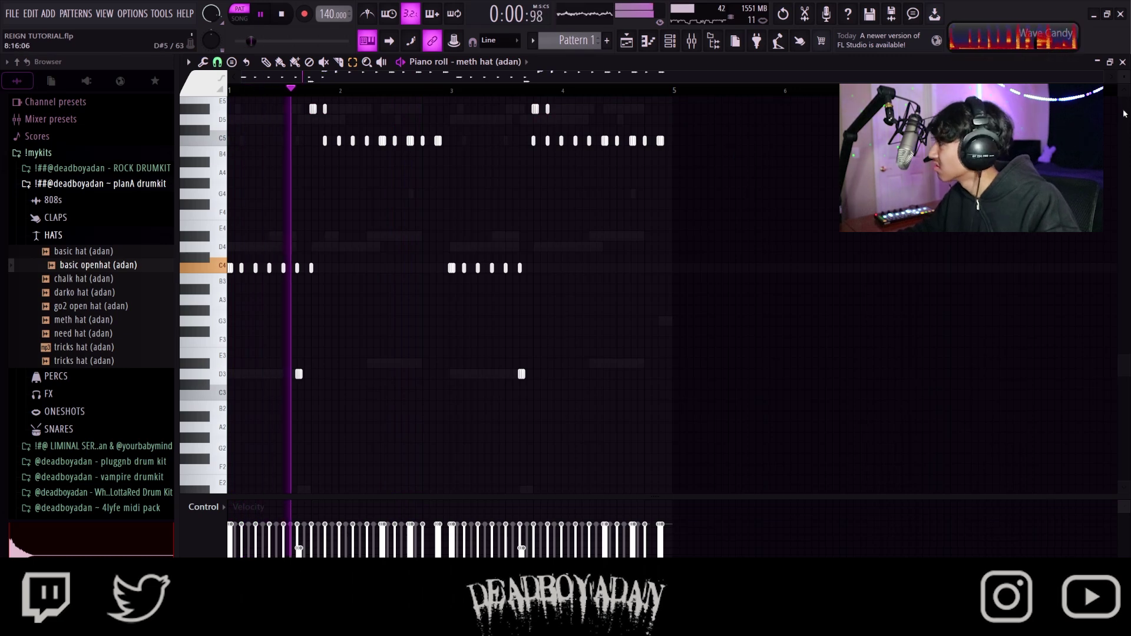
Step: Reopen Looperator on mixer Insert 3 and switch it to the next preset
key("F7")
key("F9")
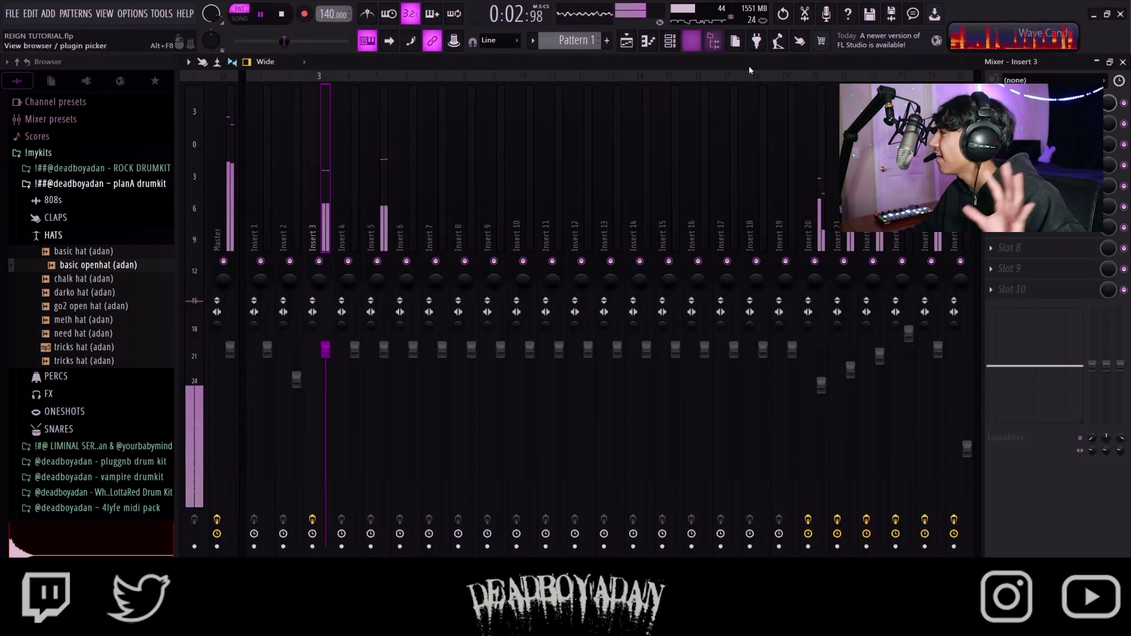
left_click(1046, 102)
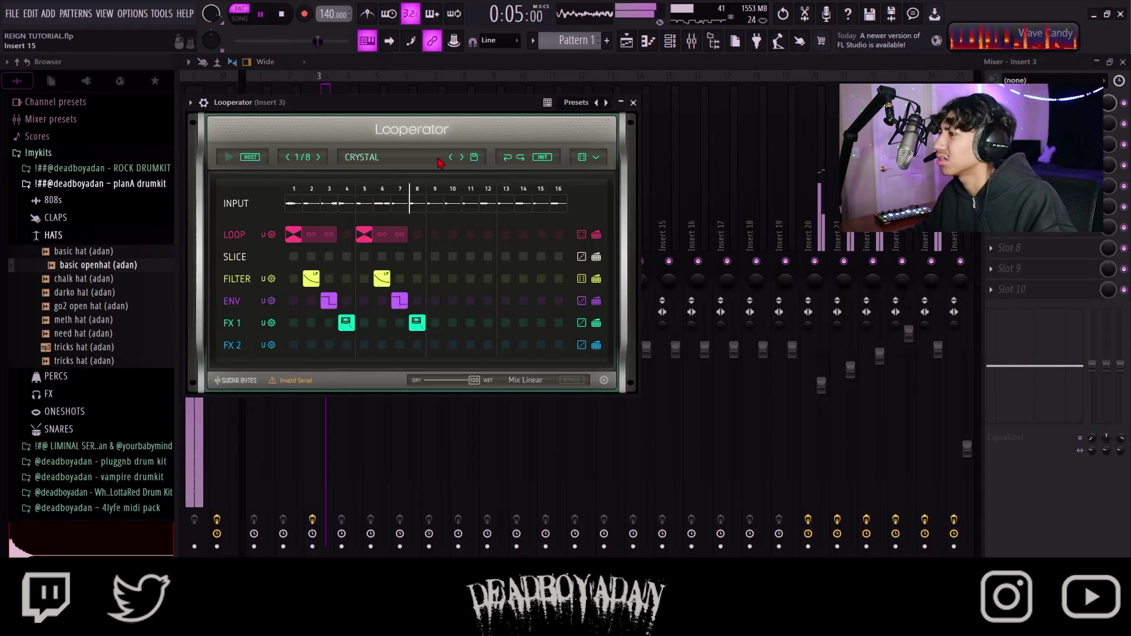
left_click(462, 158)
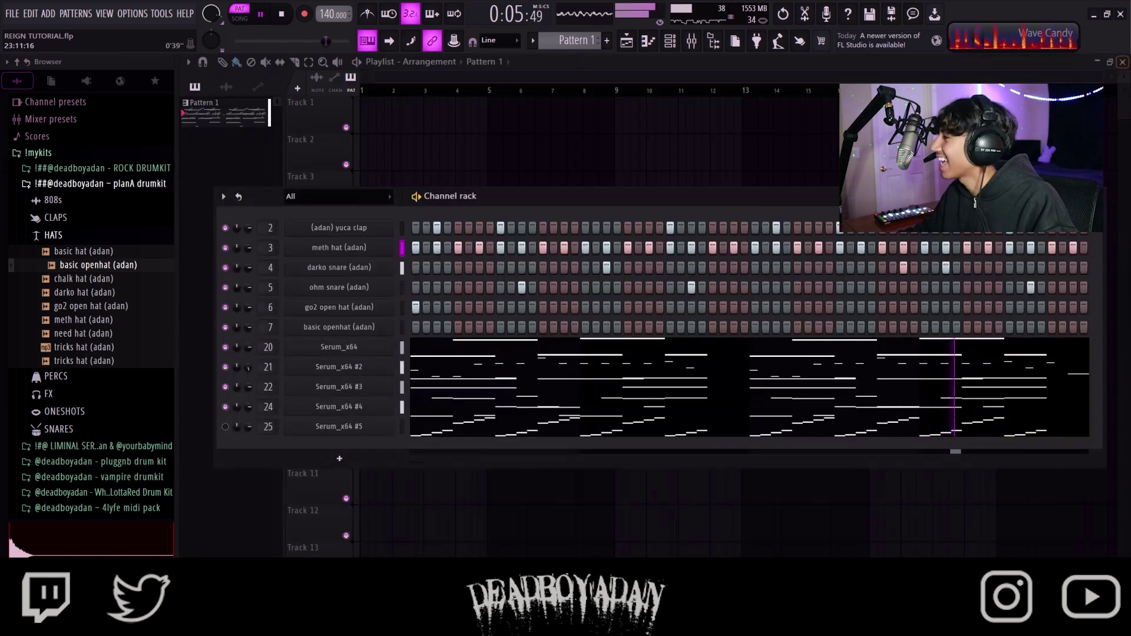
Step: Open the planA drumkit's 808s folder and audition nuredda 808 (adan)
left_click(53, 200)
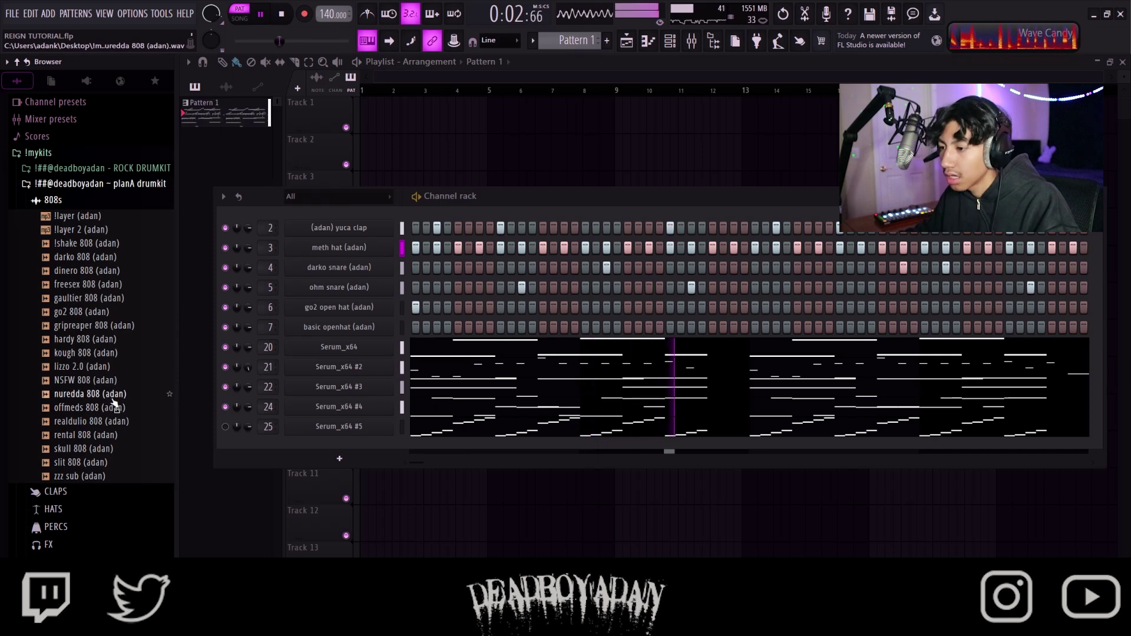
left_click(114, 399)
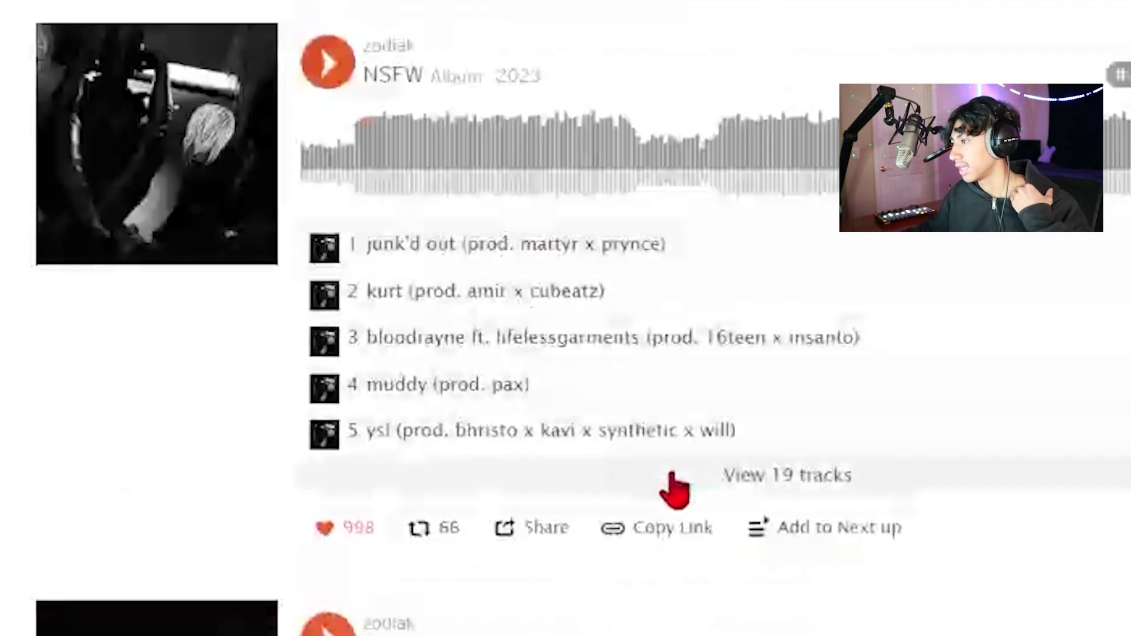
Step: Switch to SoundCloud, expand the NSFW album's track list and play "paris geek ft. redda" and "red eyes"
left_click(671, 473)
scroll(672, 475, "down", 5)
left_click(252, 268)
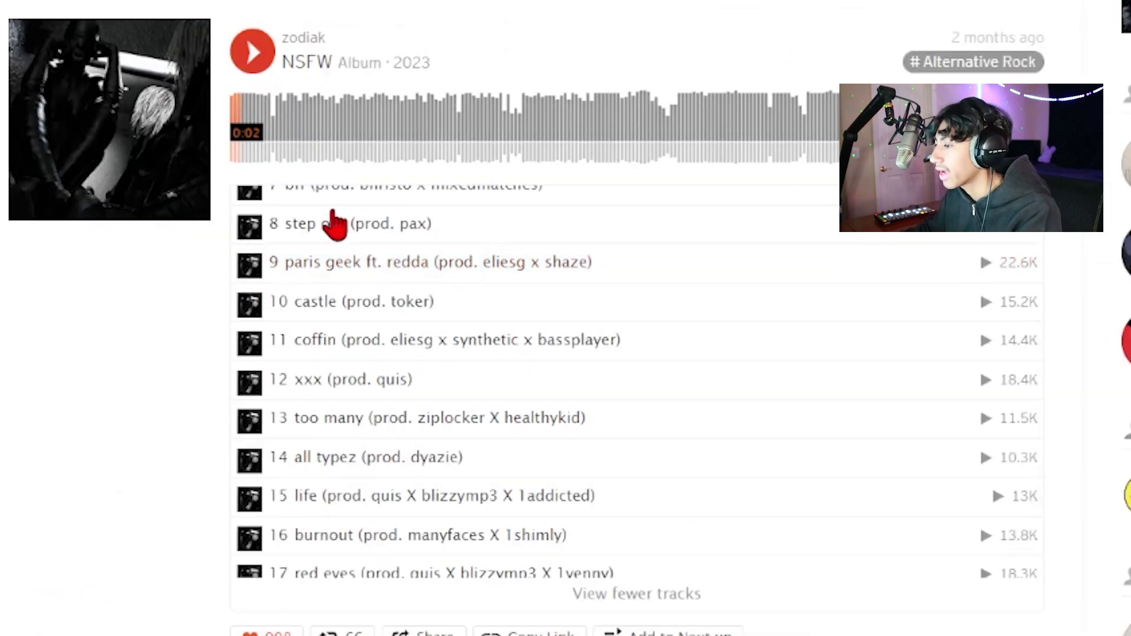
scroll(359, 321, "down", 5)
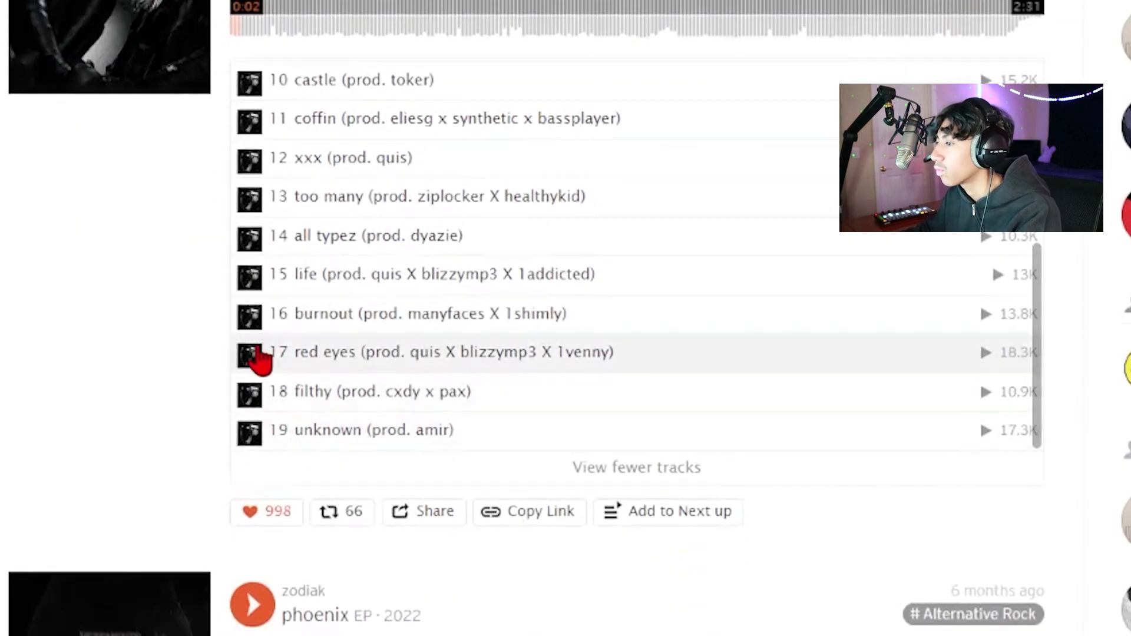
left_click(256, 353)
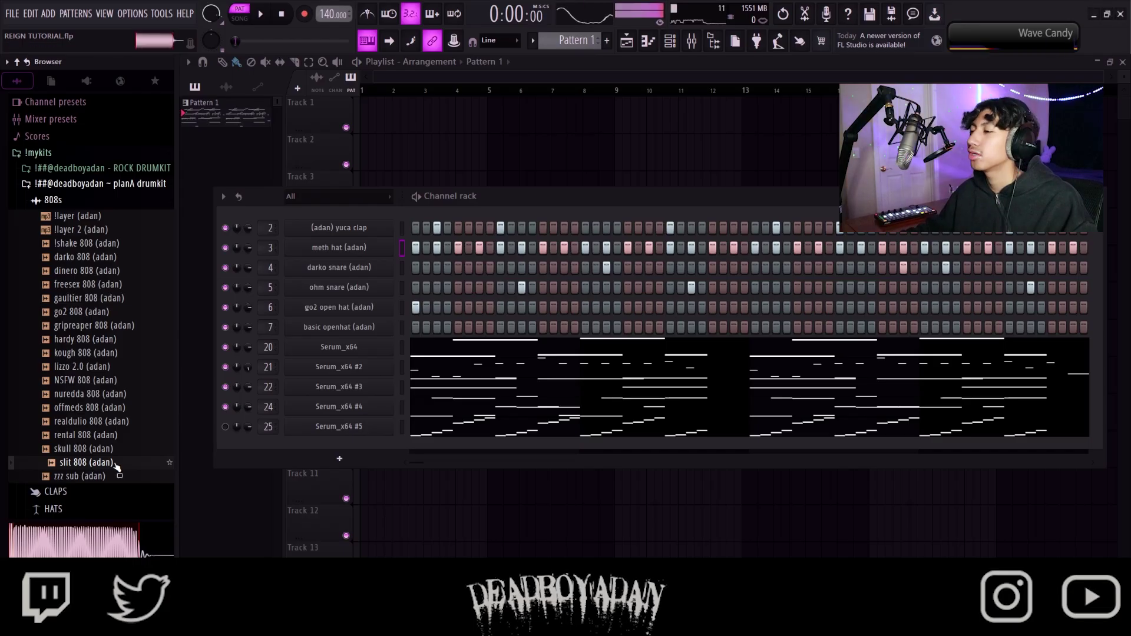
Step: Add slit 808 (adan) as a channel on mixer track 1 with hits on steps 1, 13, 21, 27 and 33
left_click_drag(116, 465, 271, 226)
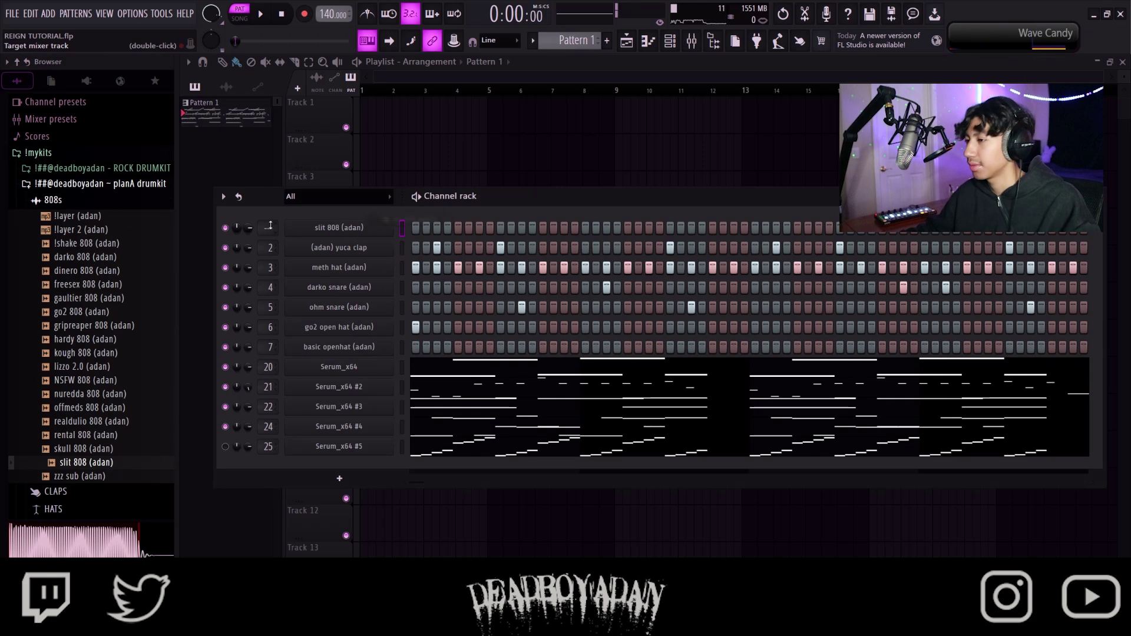
left_click(415, 228)
left_click(543, 227)
key("space")
left_click(627, 228)
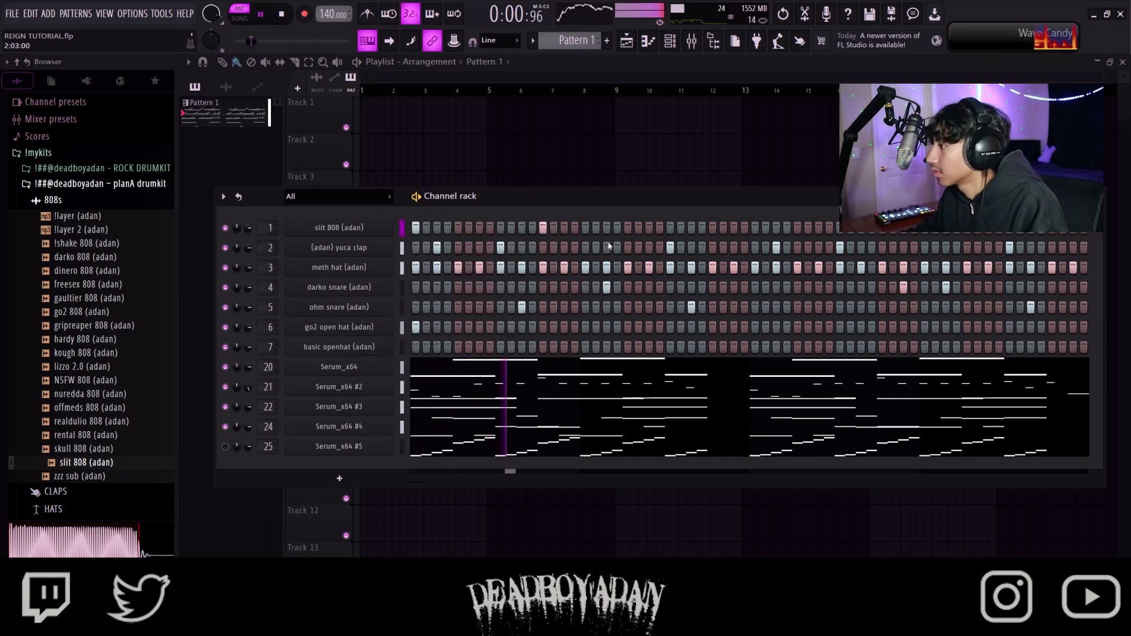
left_click(691, 228)
left_click(755, 228)
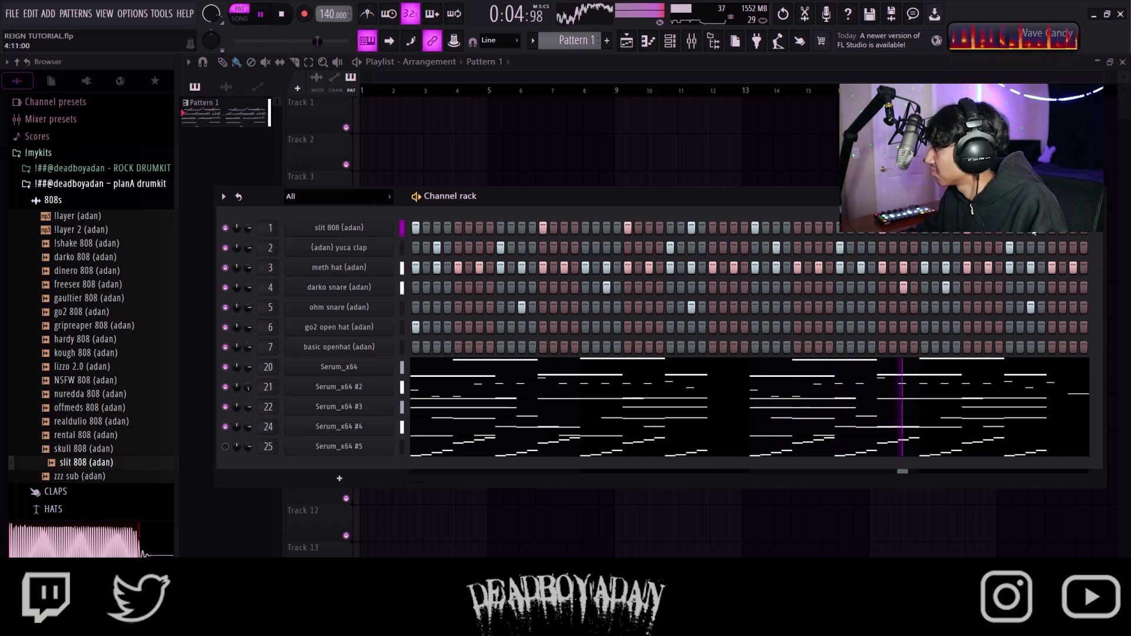
Step: Place the slit 808 notes at D4 in the piano roll and raise both bar 2 notes to D#4
right_click(390, 226)
left_click(406, 229)
key("space")
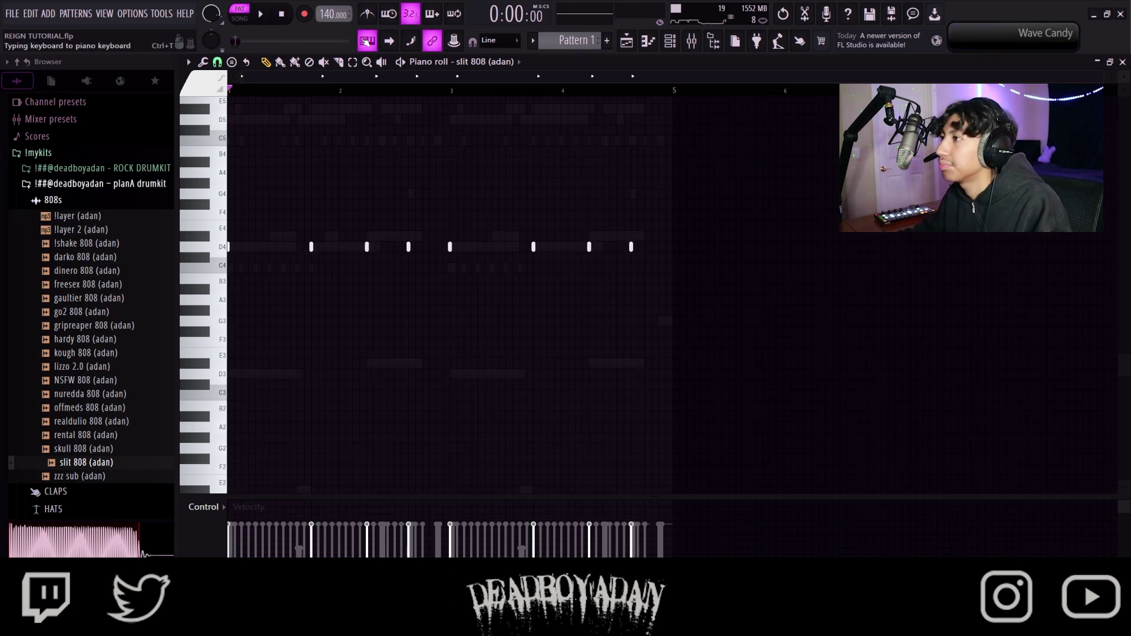
left_click_drag(415, 258, 416, 260)
left_click_drag(357, 222, 428, 261)
key("shift+Up")
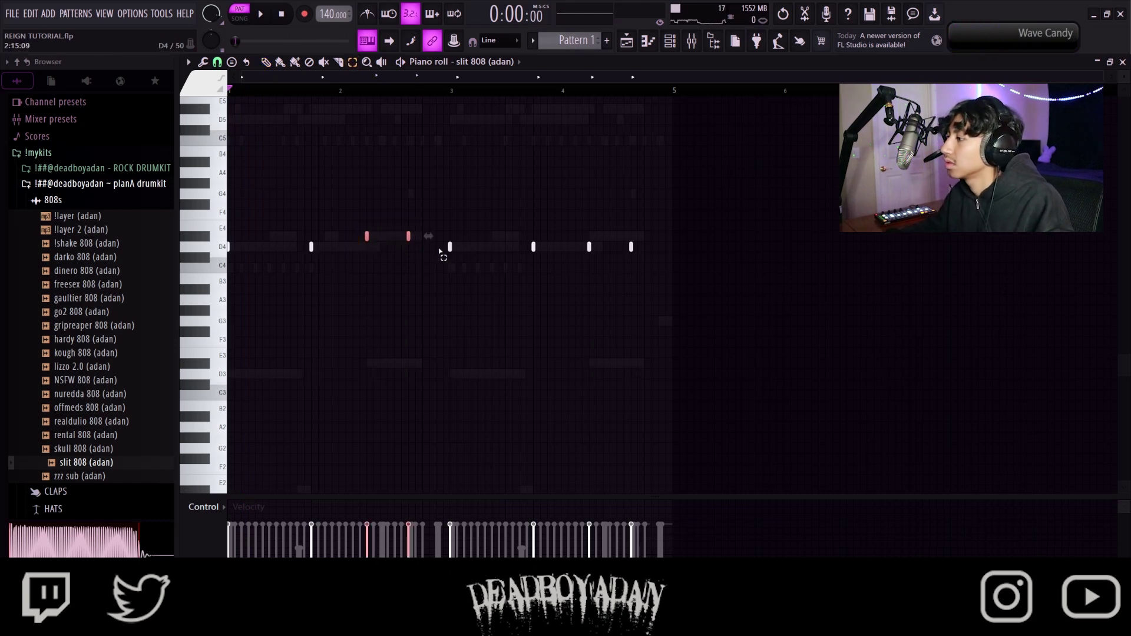
Step: Load darko hat (adan) into the hat channel on Insert 3 with a silence trimming threshold of 100%
left_click(103, 294)
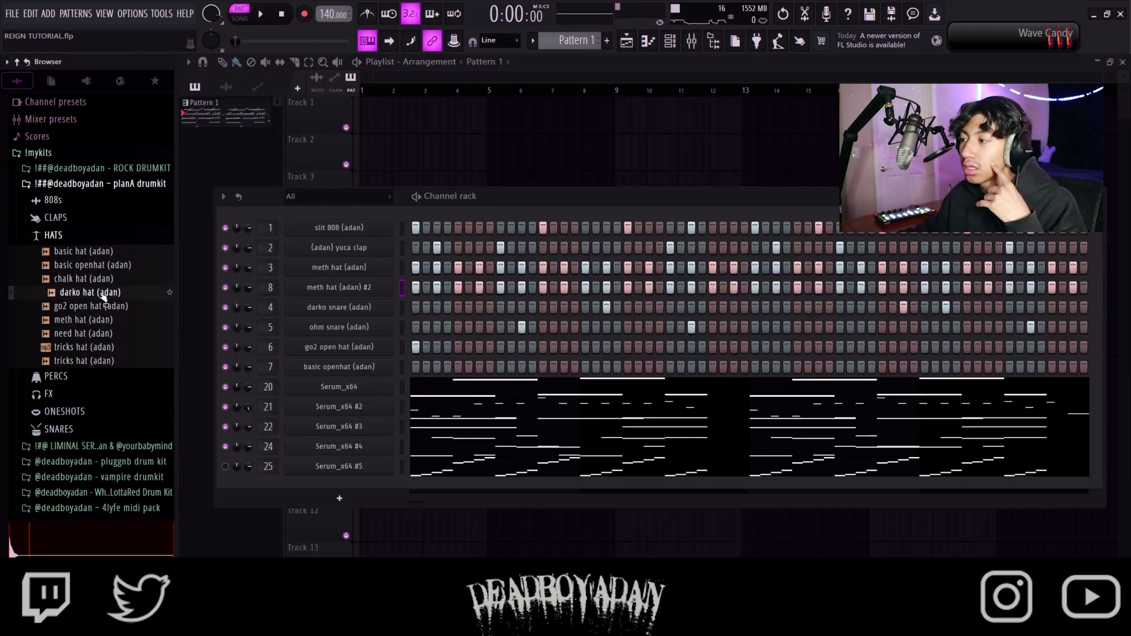
left_click_drag(103, 296, 379, 287)
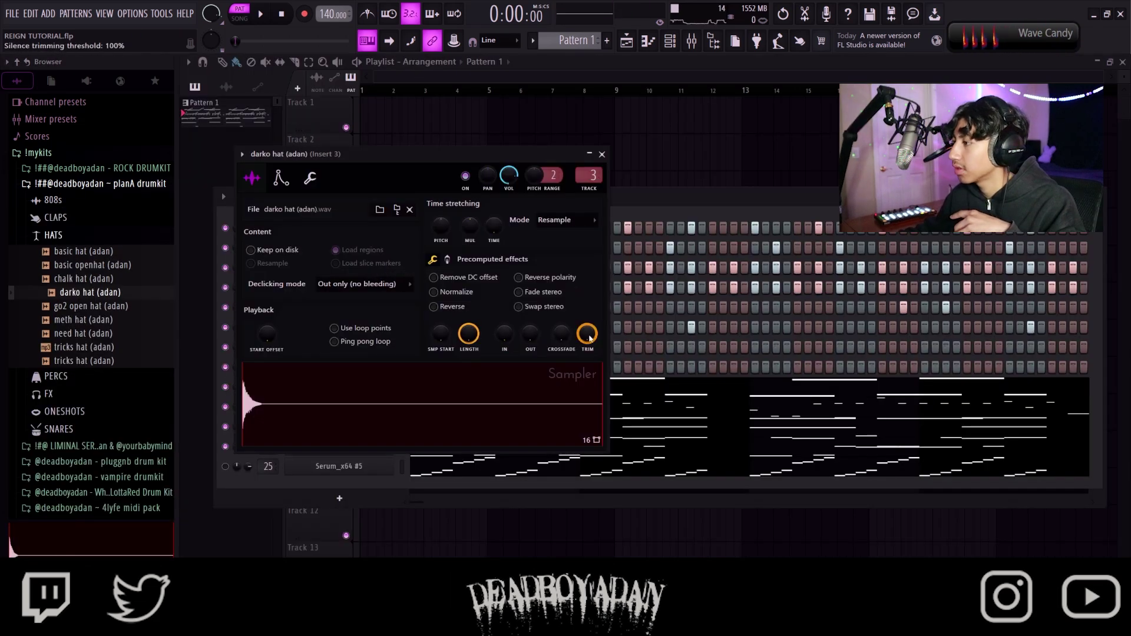
left_click(601, 155)
Step: Move the C4 and D3 notes of meth hat (adan) #2 up one octave in the piano roll
right_click(390, 269)
left_click(517, 277)
right_click(388, 288)
left_click(516, 305)
right_click(386, 287)
left_click(416, 284)
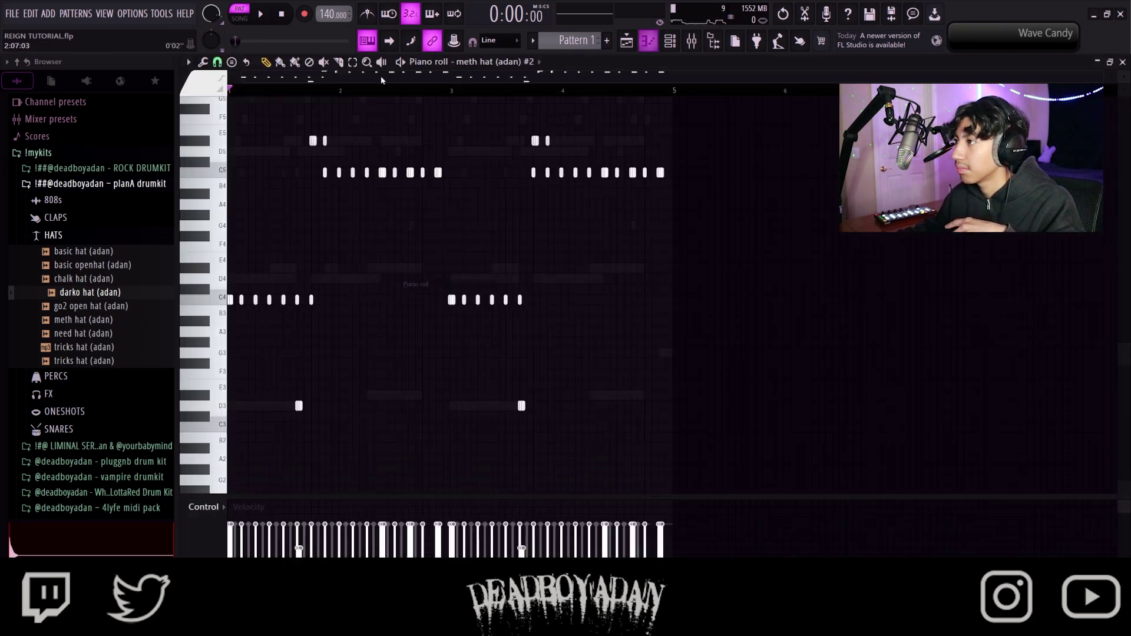
left_click_drag(574, 426, 229, 298)
key("ctrl+Up")
left_click(551, 337)
left_click(1123, 62)
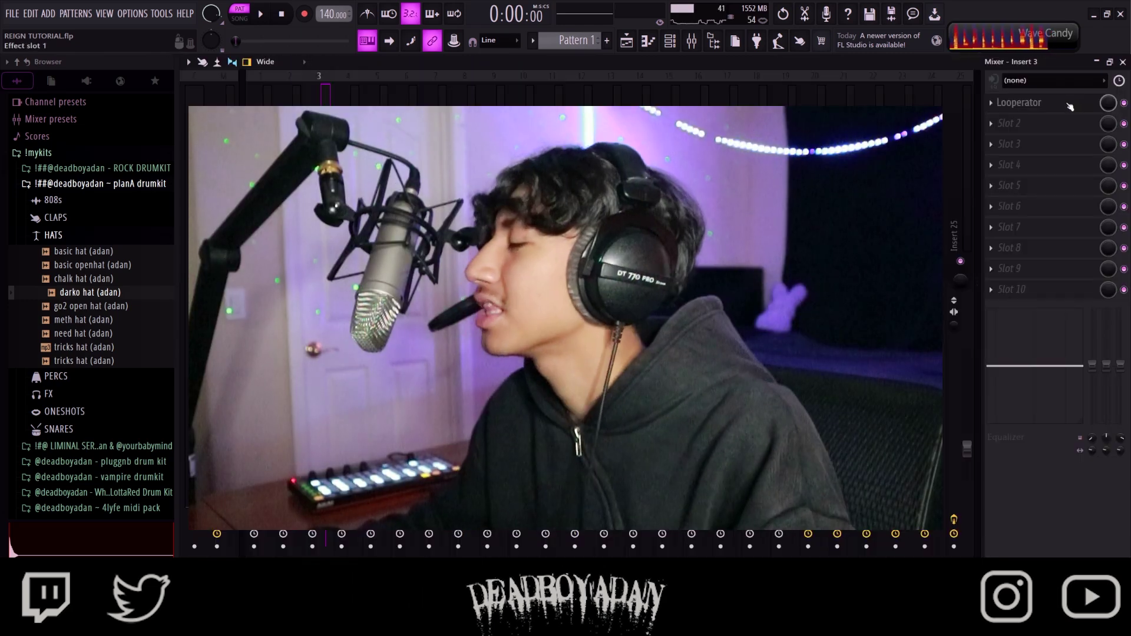
Step: Add goyxrd snare (adan) from the planA drumkit's SNARES folder as a new channel
left_click(1123, 62)
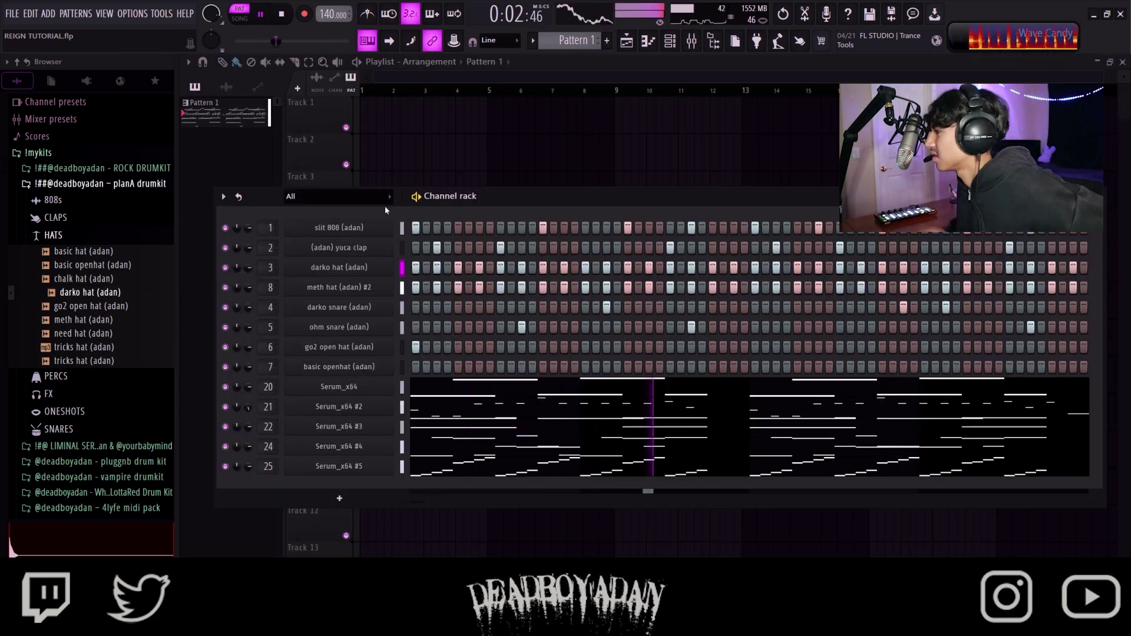
left_click(692, 42)
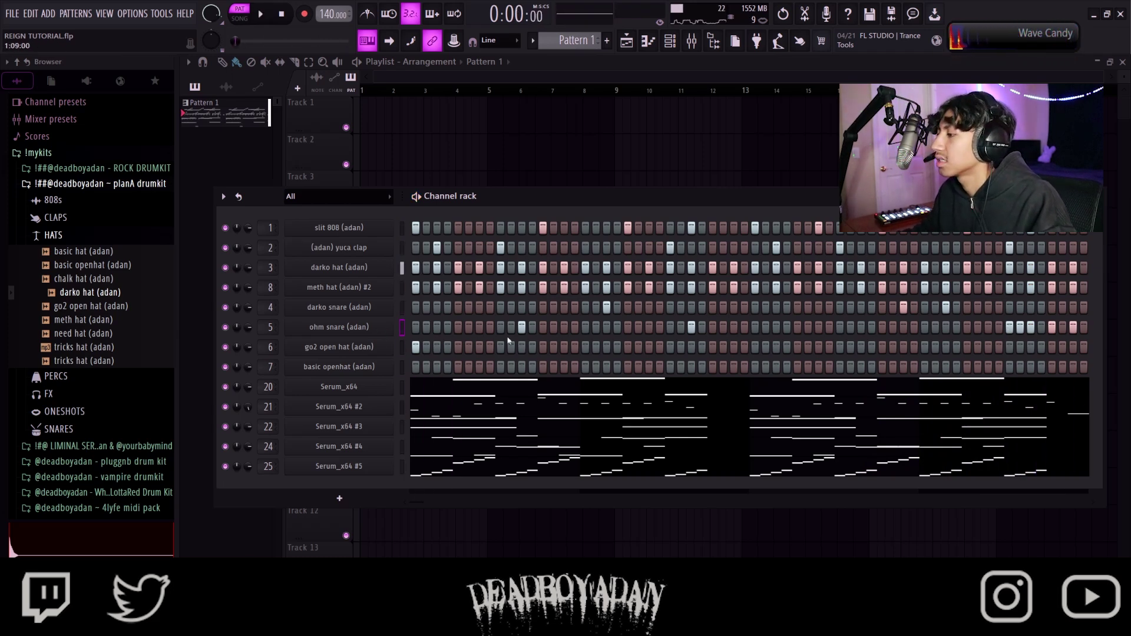
left_click(53, 235)
left_click(59, 306)
left_click(88, 404)
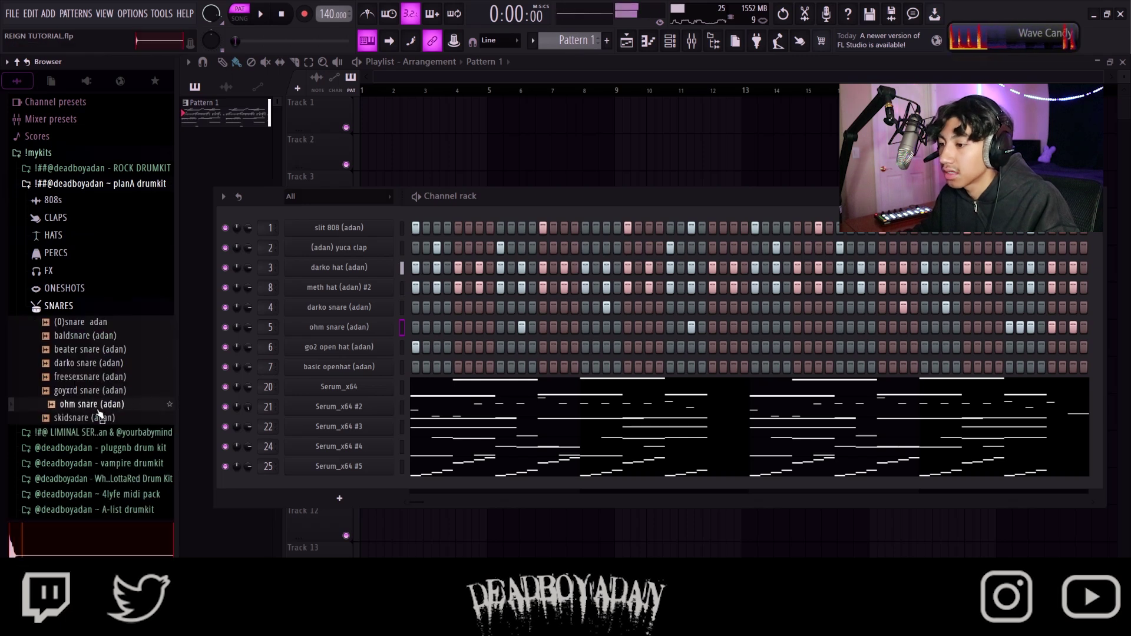
left_click(101, 417)
left_click(105, 392)
left_click(106, 379)
left_click_drag(106, 390, 370, 394)
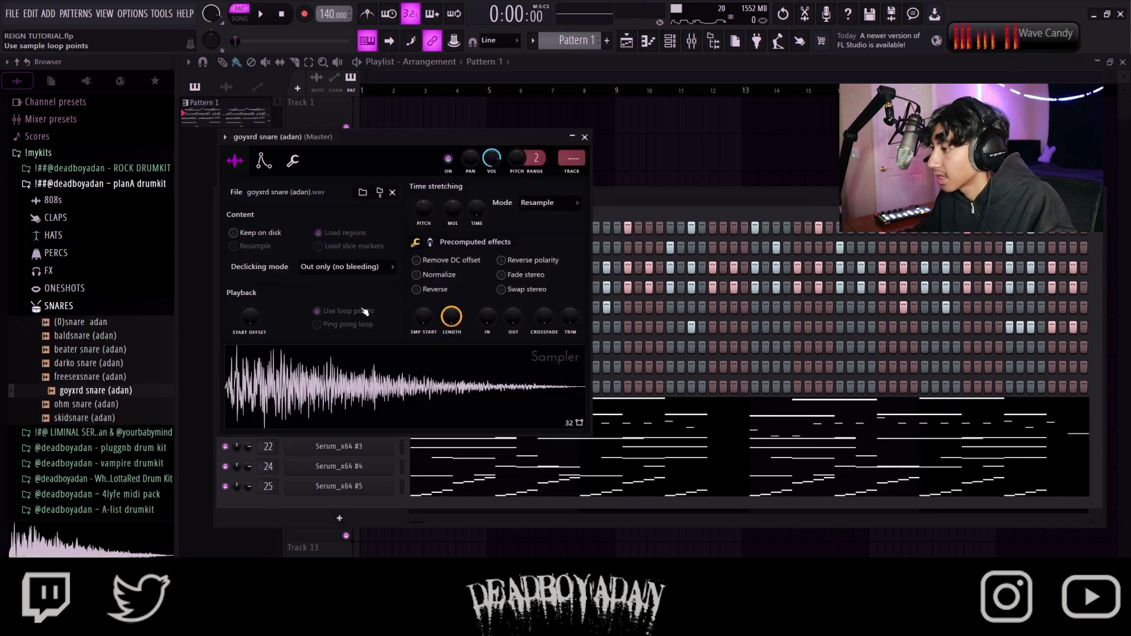
left_click(584, 137)
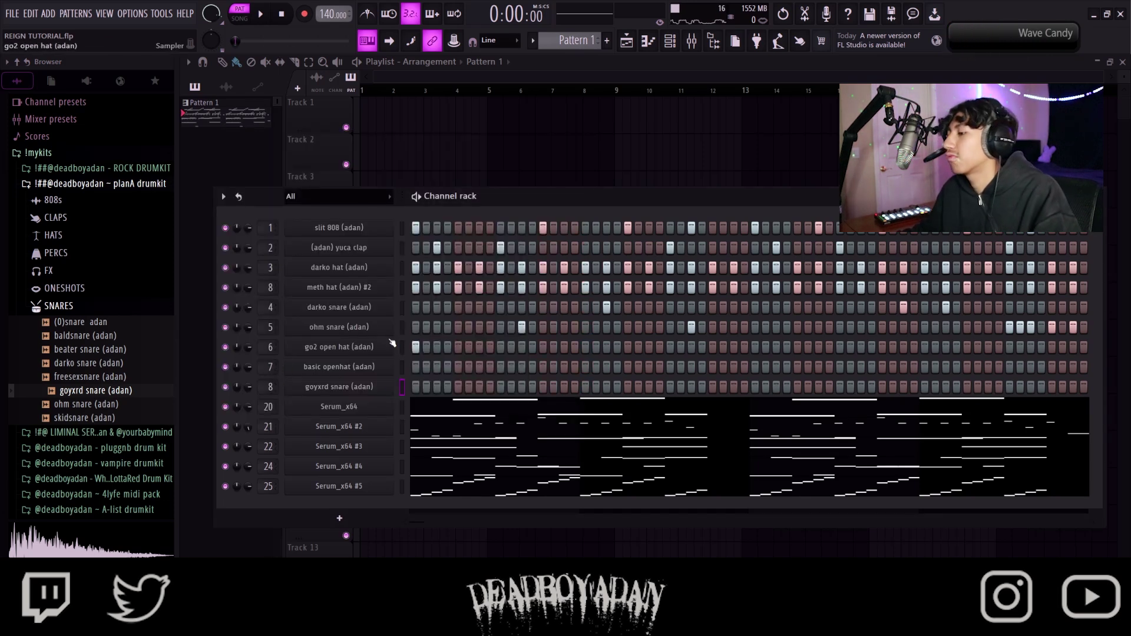
Step: Add a goyxrd snare (adan) hit on step 5 and play the pattern
key("space")
left_click(456, 389)
key("space")
key("space")
Step: Turn the goyxrd snare hit on step 5 into a fast roll of three C5 notes and add a hit on step 15
right_click(392, 380)
left_click(406, 384)
key("space")
key("space")
key("space")
key("space")
scroll(258, 253, "up", 5)
key("space")
left_click(294, 248)
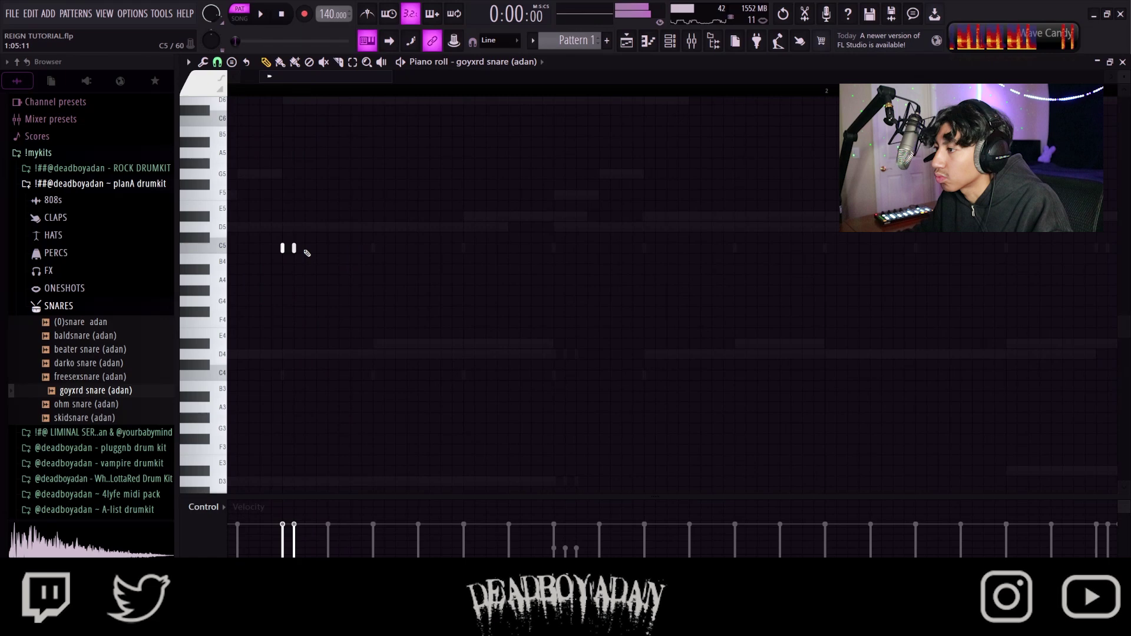
scroll(348, 253, "down", 4)
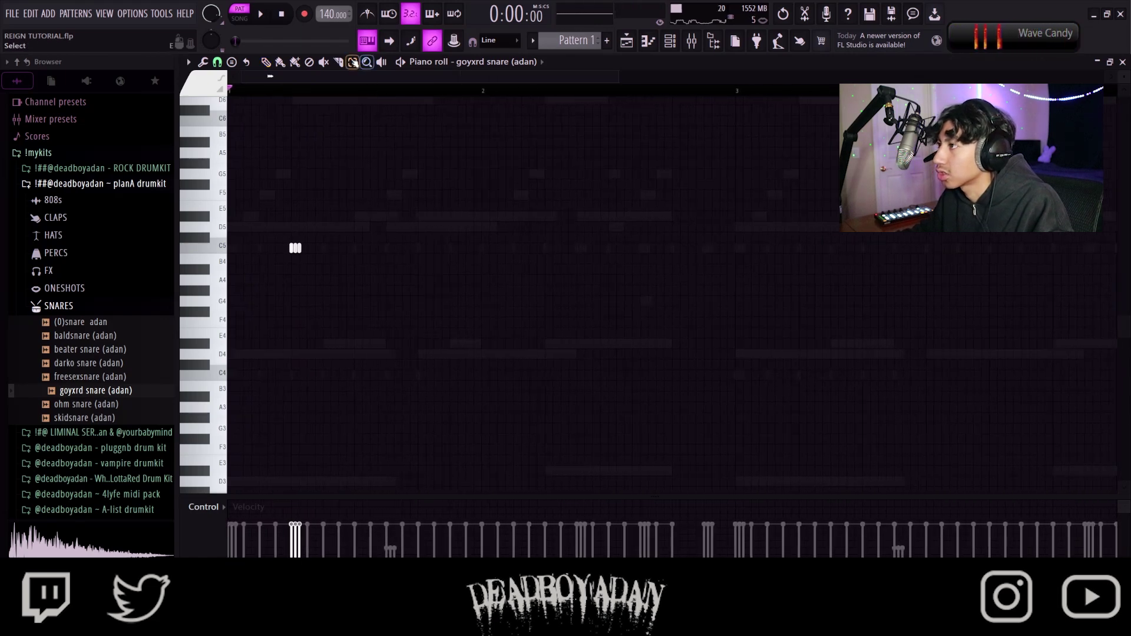
scroll(376, 270, "up", 1)
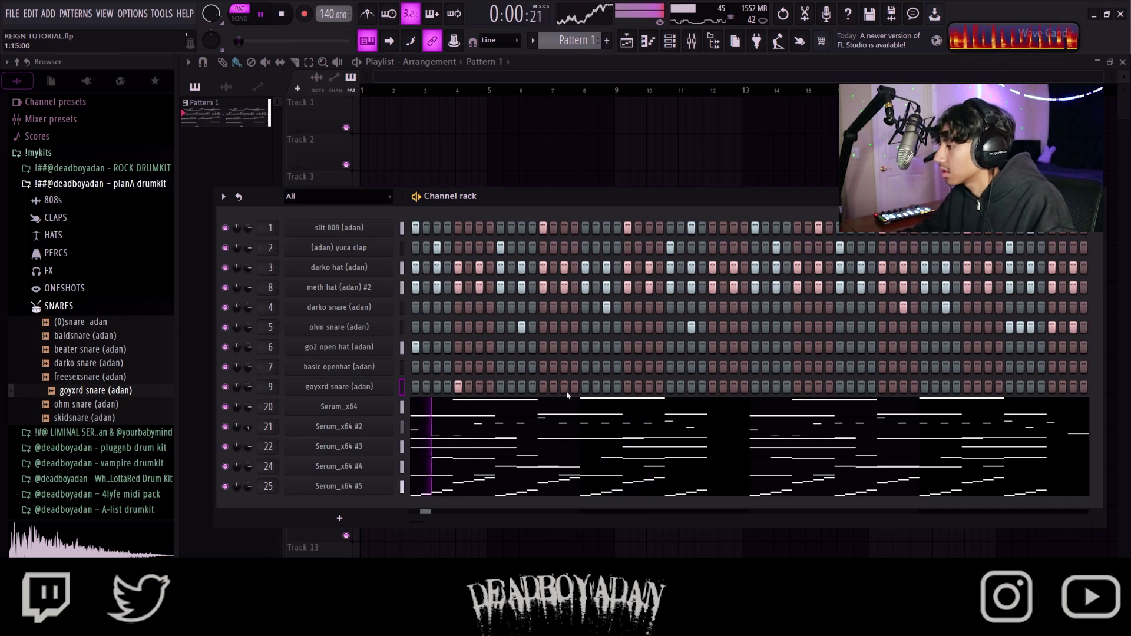
left_click(567, 391)
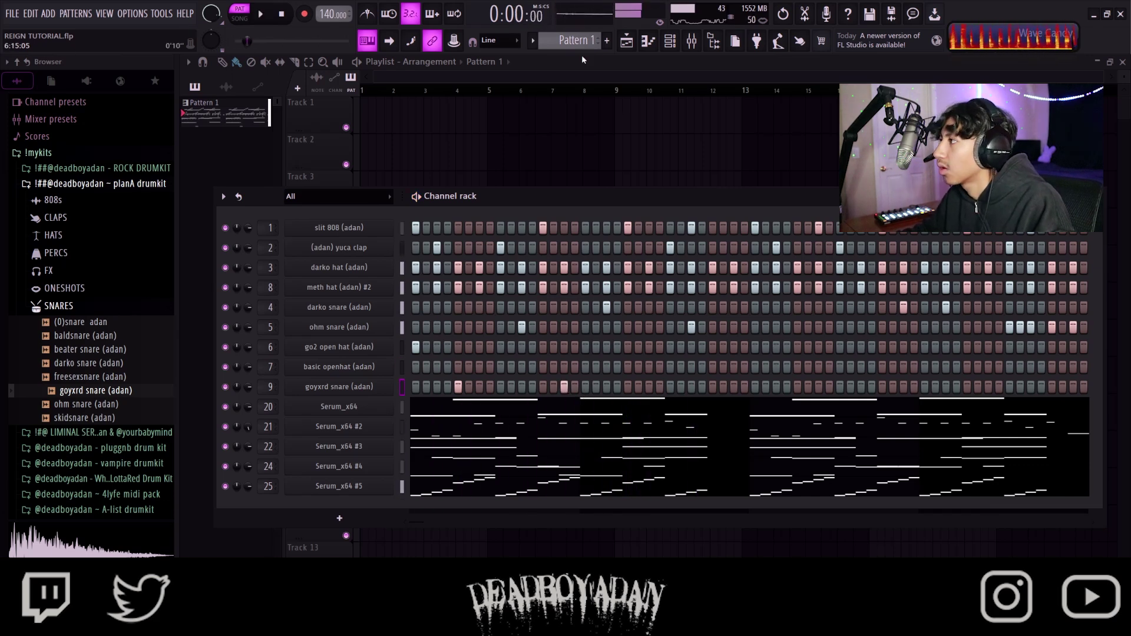
Step: Load Fruity Delay 3 into the first effect slot of Insert 9 and raise its delay time
left_click(692, 41)
left_click(1111, 117)
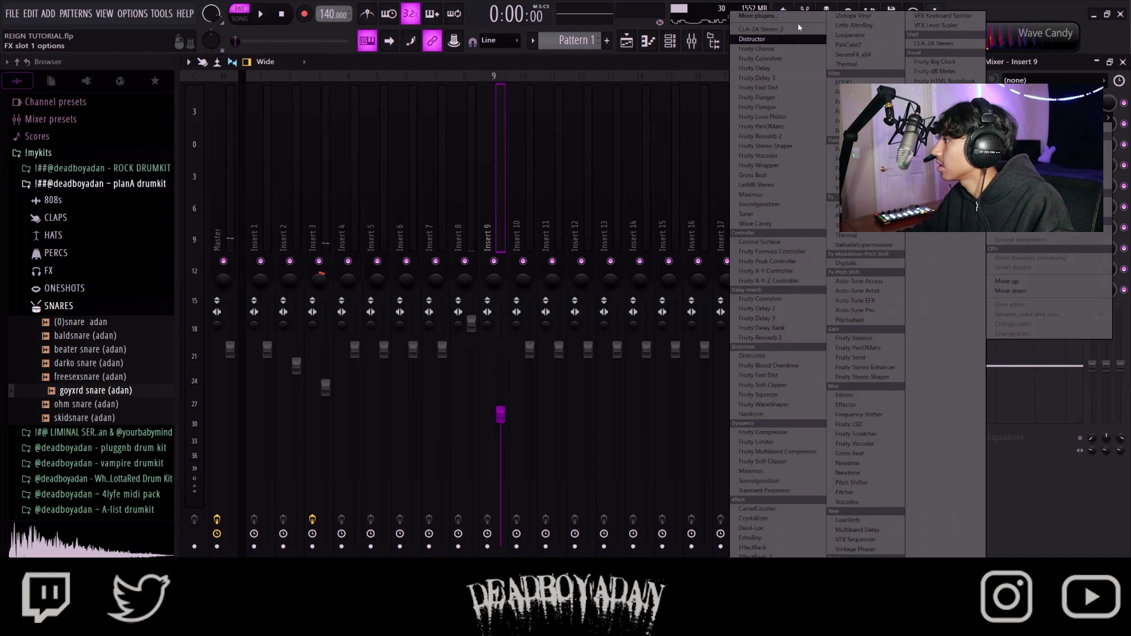
left_click(757, 78)
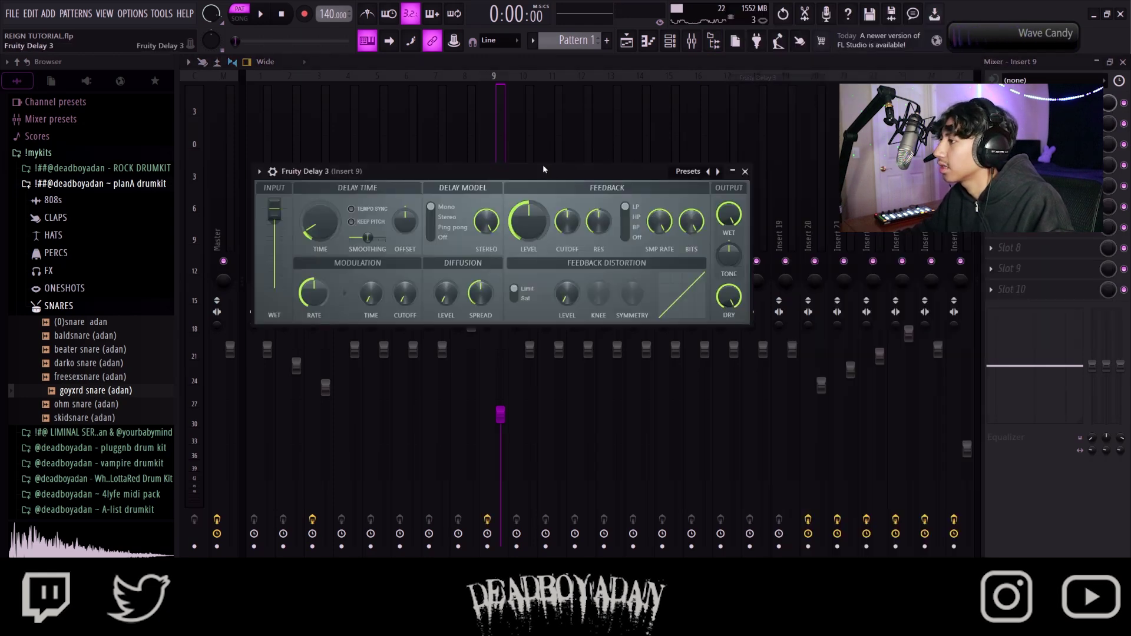
key("space")
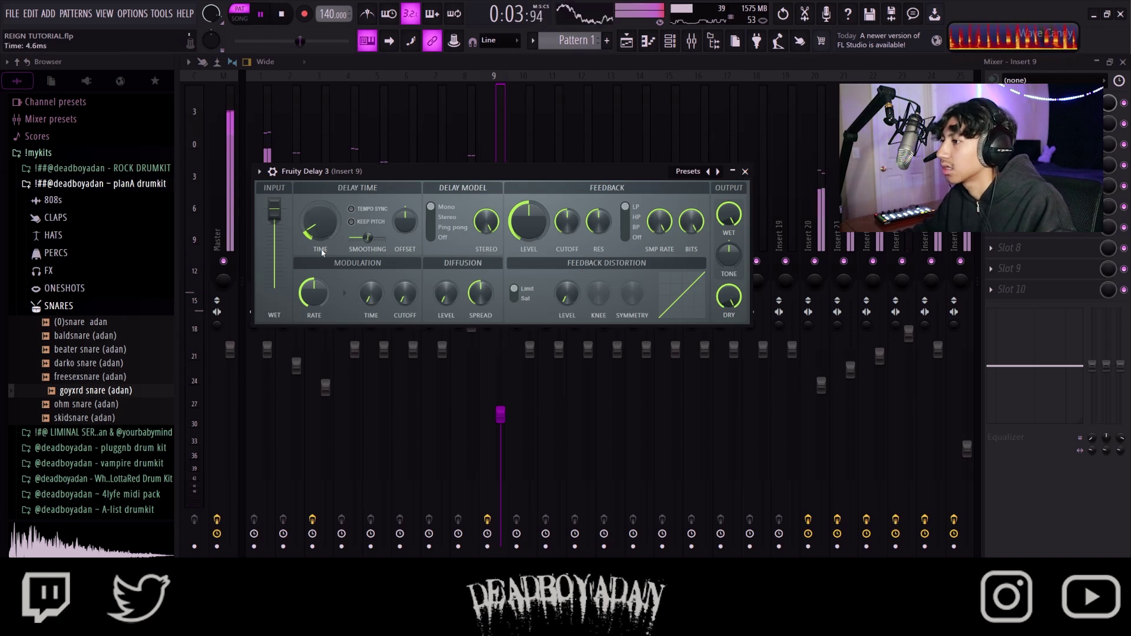
key("space")
left_click_drag(316, 231, 317, 215)
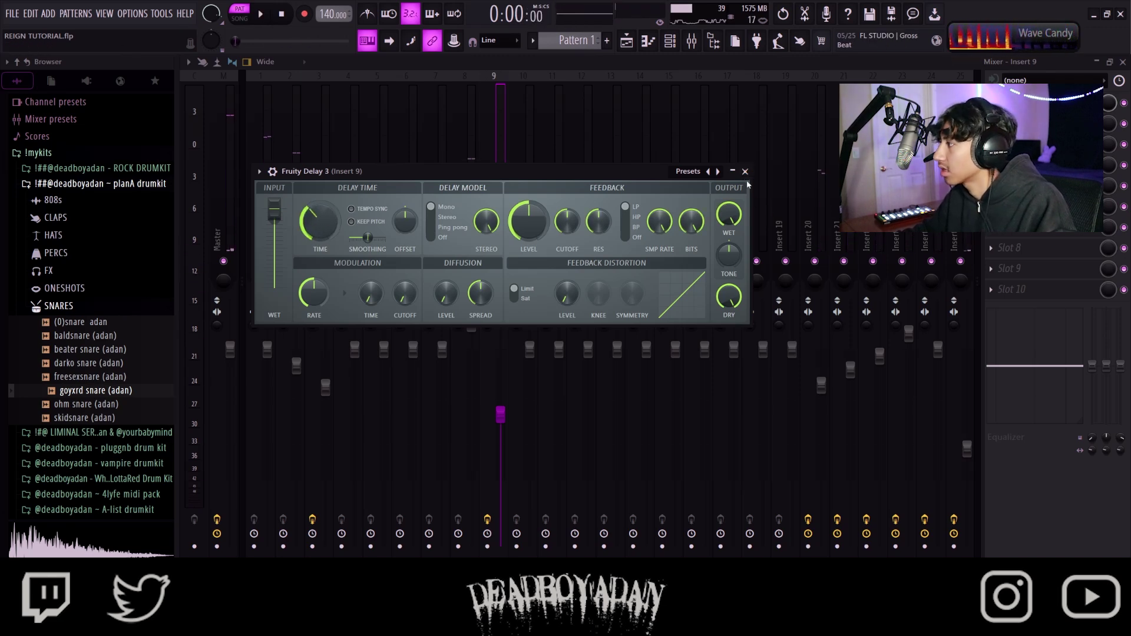
left_click(745, 171)
Step: Raise the volume fader of Insert 9 while the pattern plays
key("space")
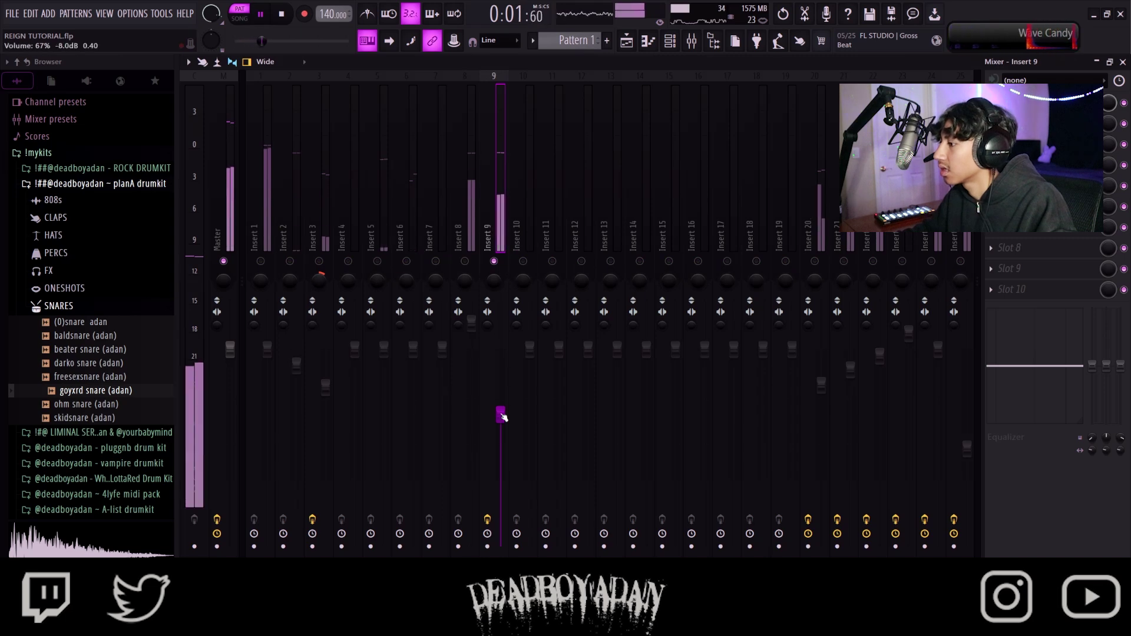
left_click_drag(502, 416, 501, 382)
key("F9")
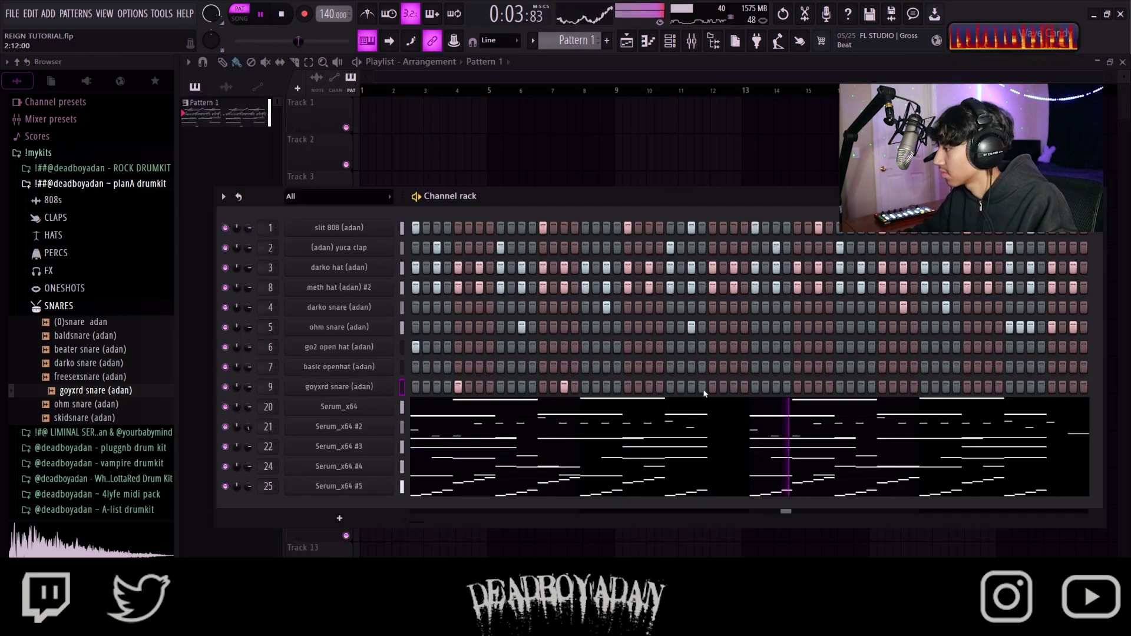
Step: Add goyxrd snare hits on steps 27, 28 and 29 and transpose the selected snare notes in the piano roll
key("space")
key("space")
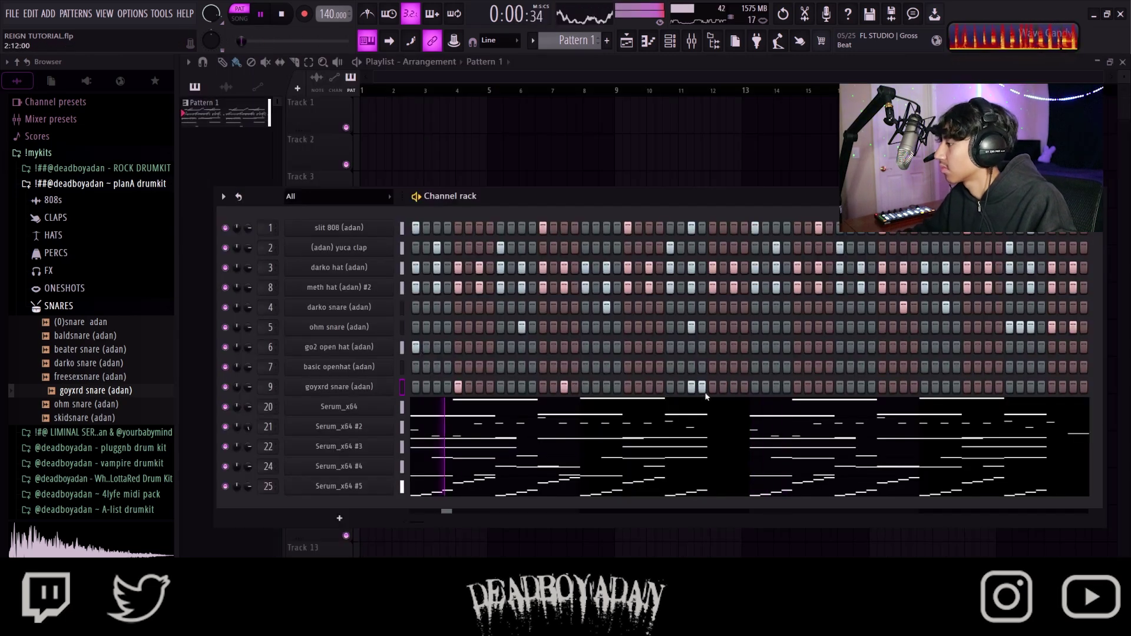
right_click(397, 392)
left_click(424, 384)
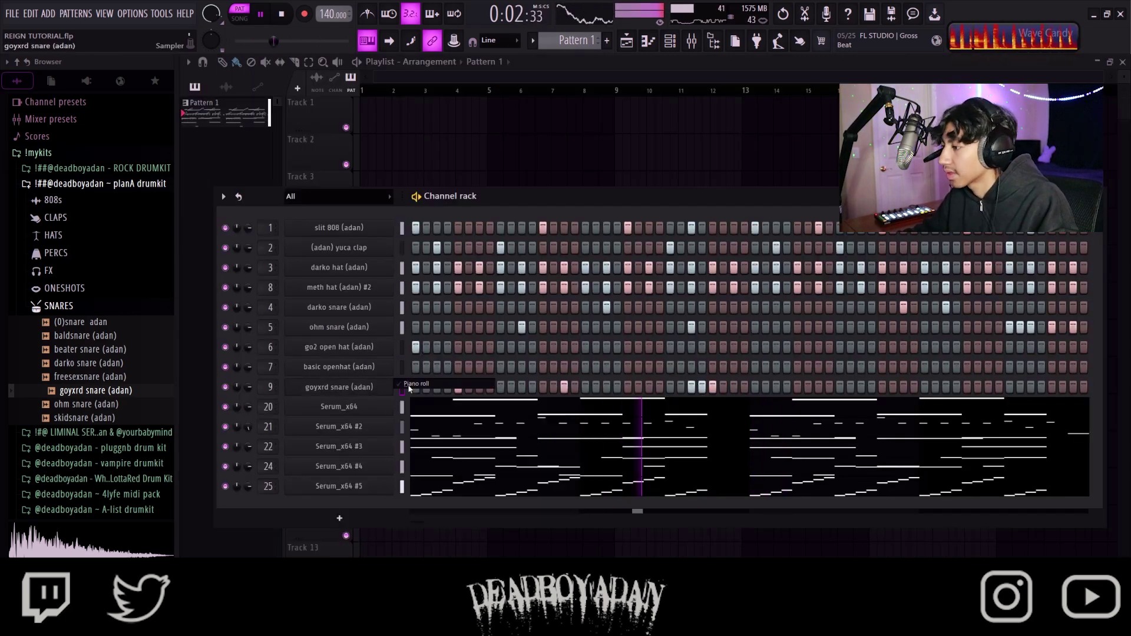
left_click_drag(538, 221, 696, 282)
key("ctrl+Down")
key("shift+Up")
key("shift+Up")
key("shift+Up")
key("ctrl+Up")
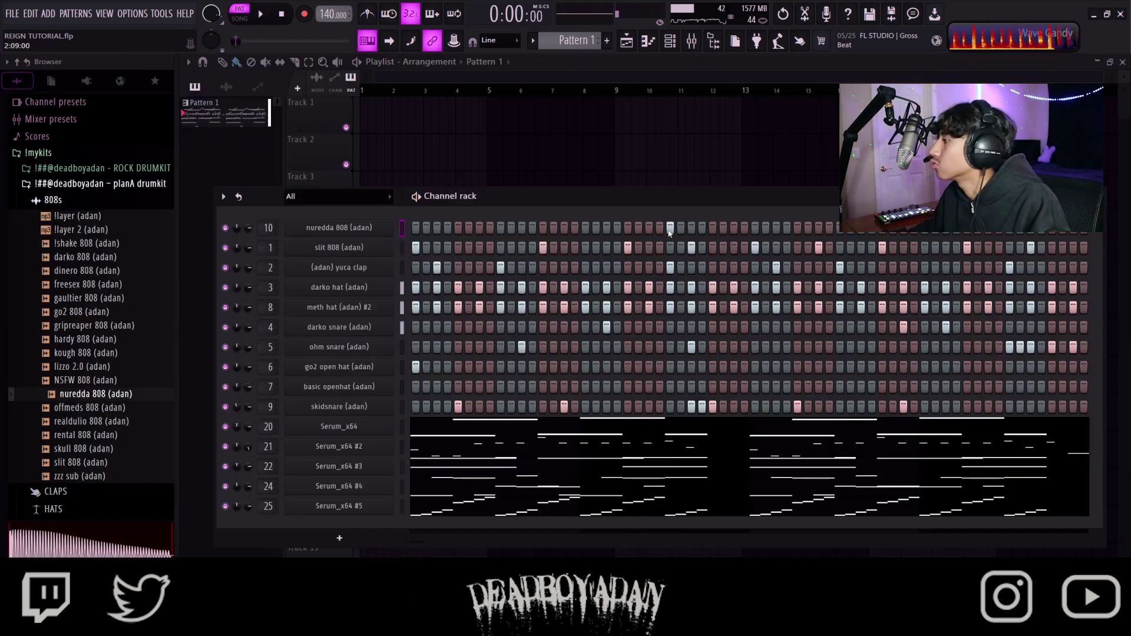
Step: Move the three nuredda 808 (adan) notes in bar 2 to D#5 and lengthen them in the piano roll
right_click(384, 227)
left_click(415, 224)
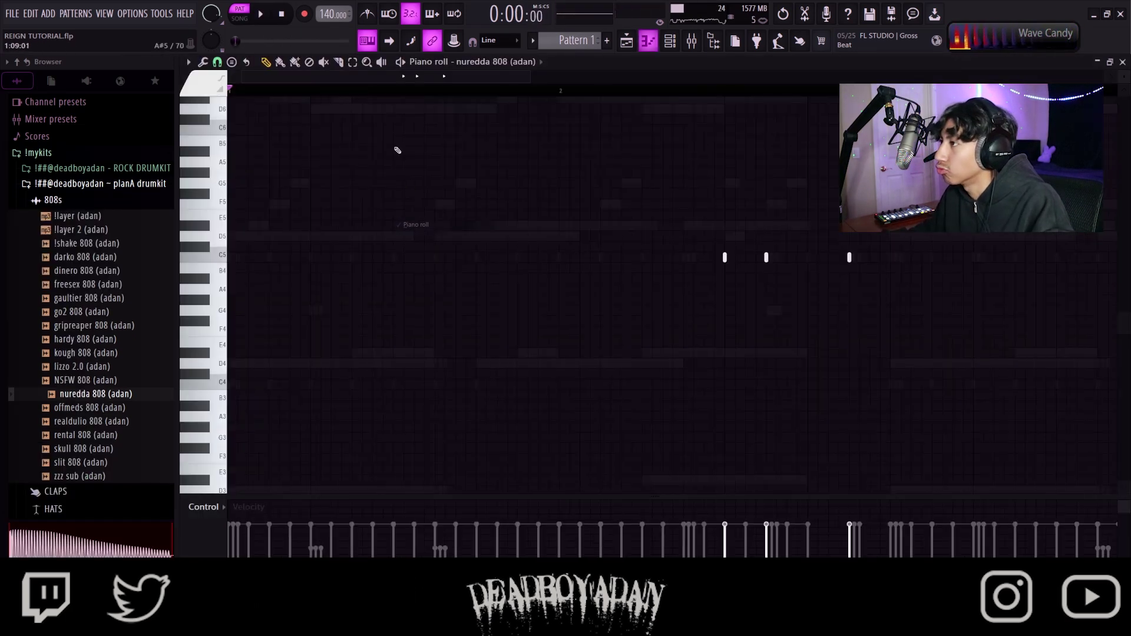
scroll(465, 205, "down", 2)
left_click_drag(465, 204, 697, 277)
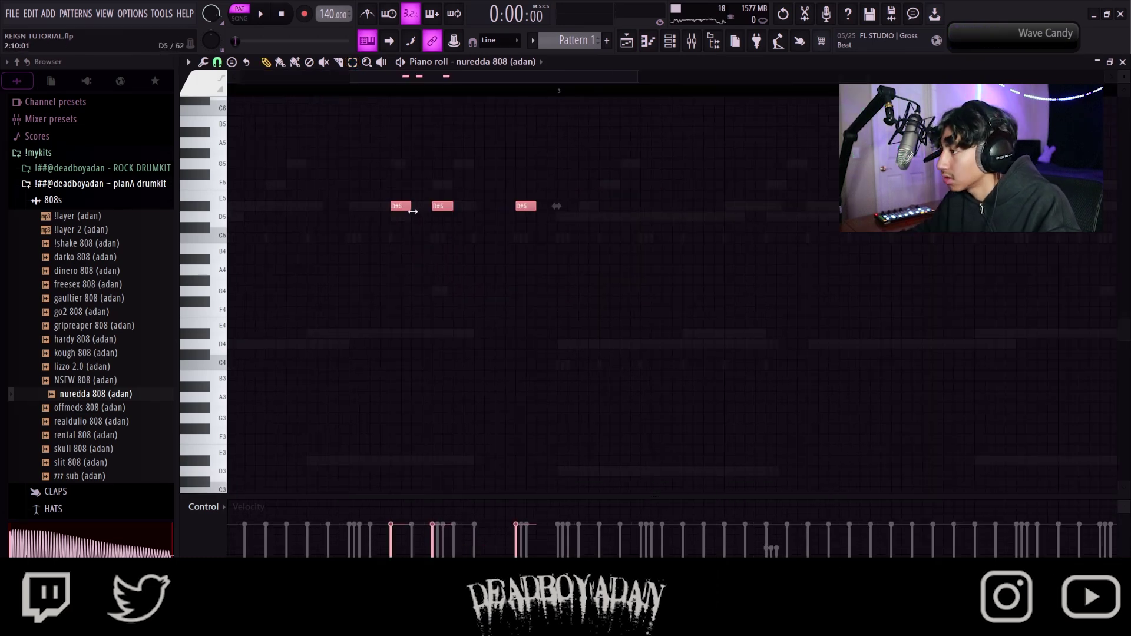
left_click(421, 218)
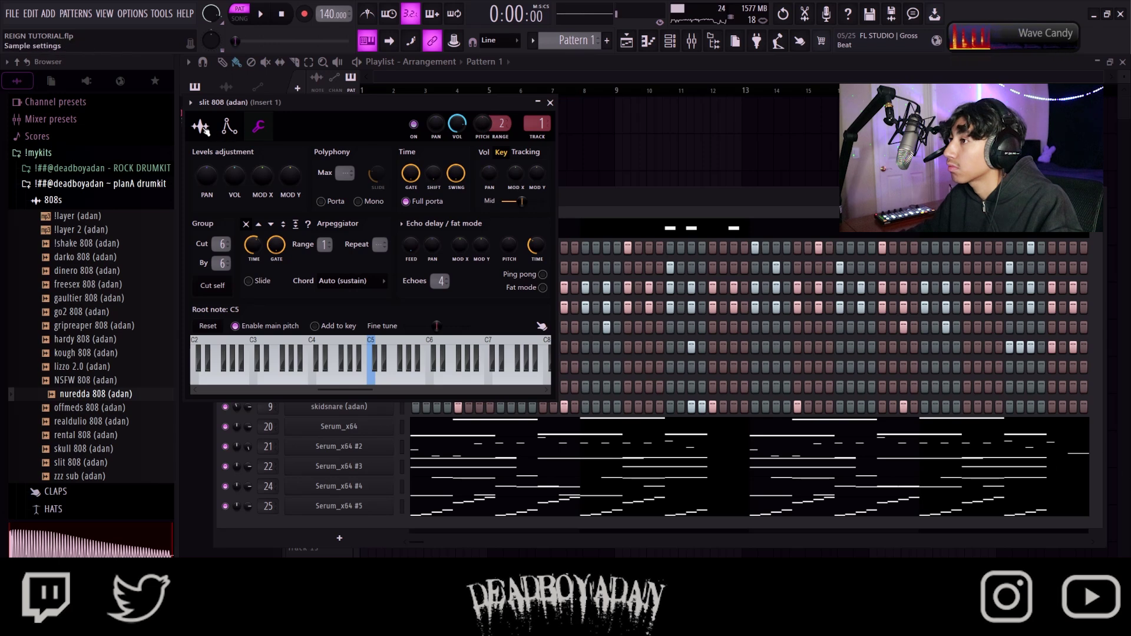
Step: Inspect the slit 808 (adan) sample settings and open the nuredda 808 (adan) channel settings
left_click(203, 127)
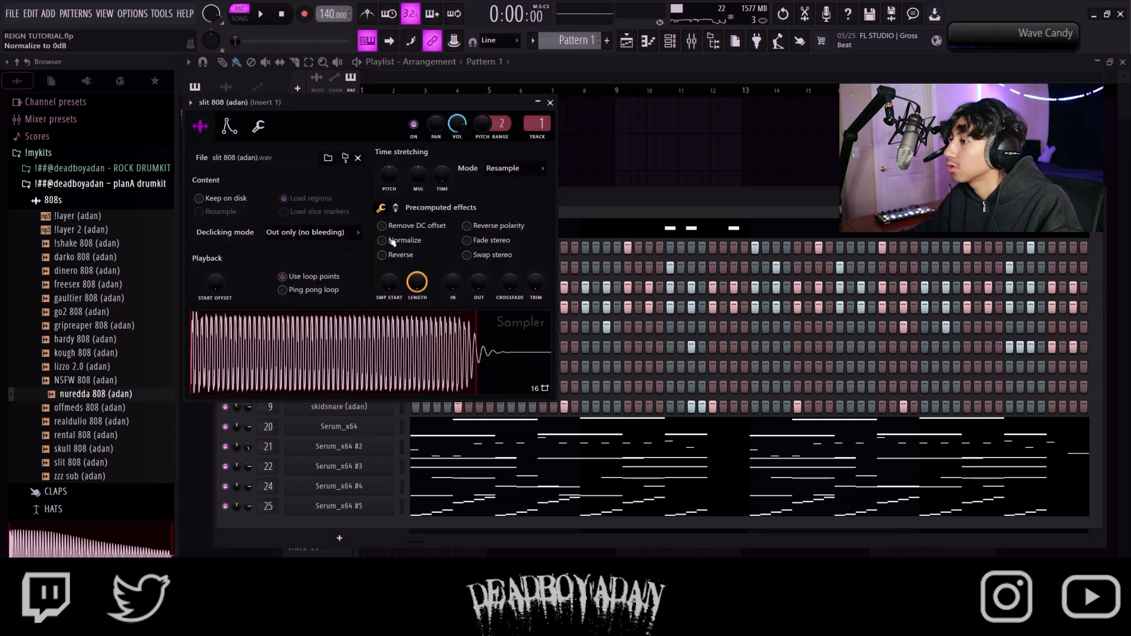
left_click(550, 102)
left_click(338, 228)
left_click(311, 179)
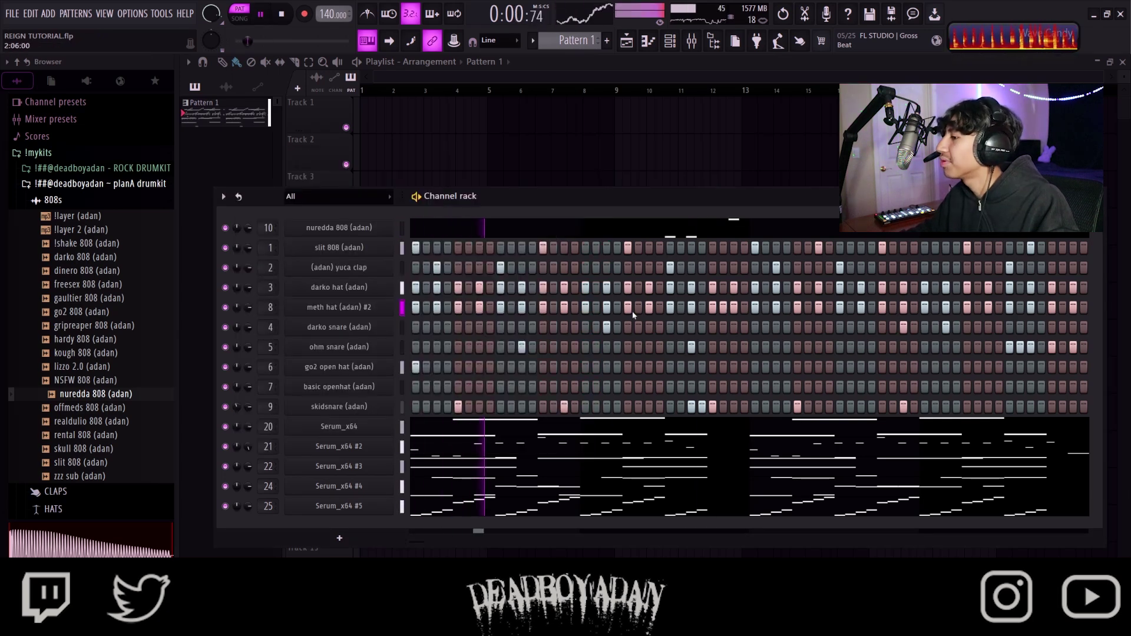
Step: View the meth hat (adan) #2 notes around bar 2 in the piano roll
left_click(407, 305)
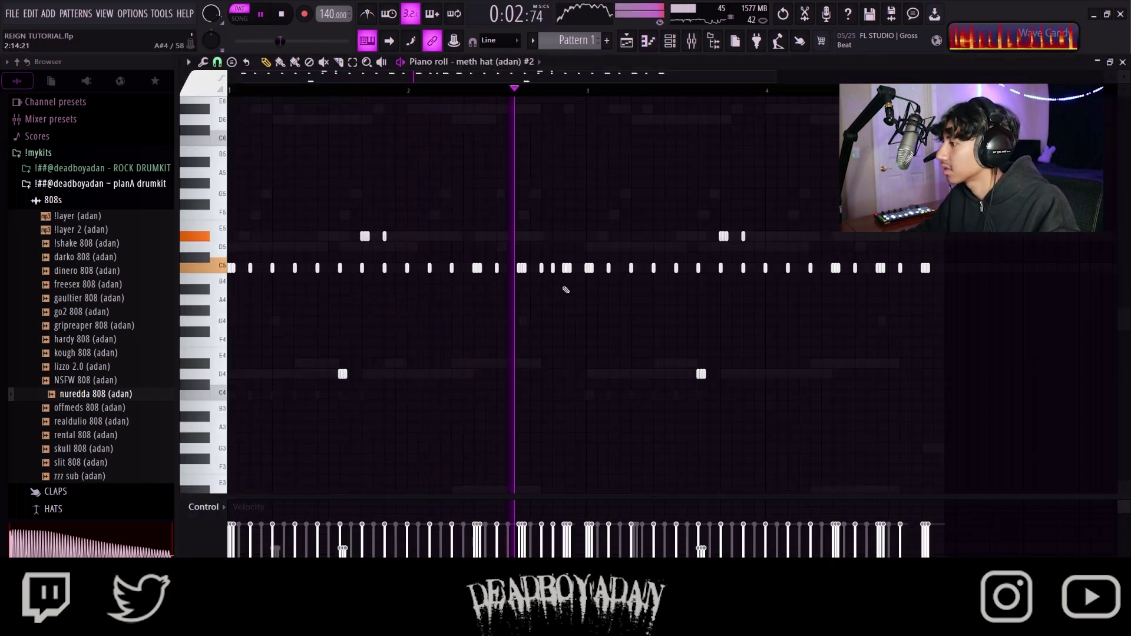
scroll(557, 278, "up", 3)
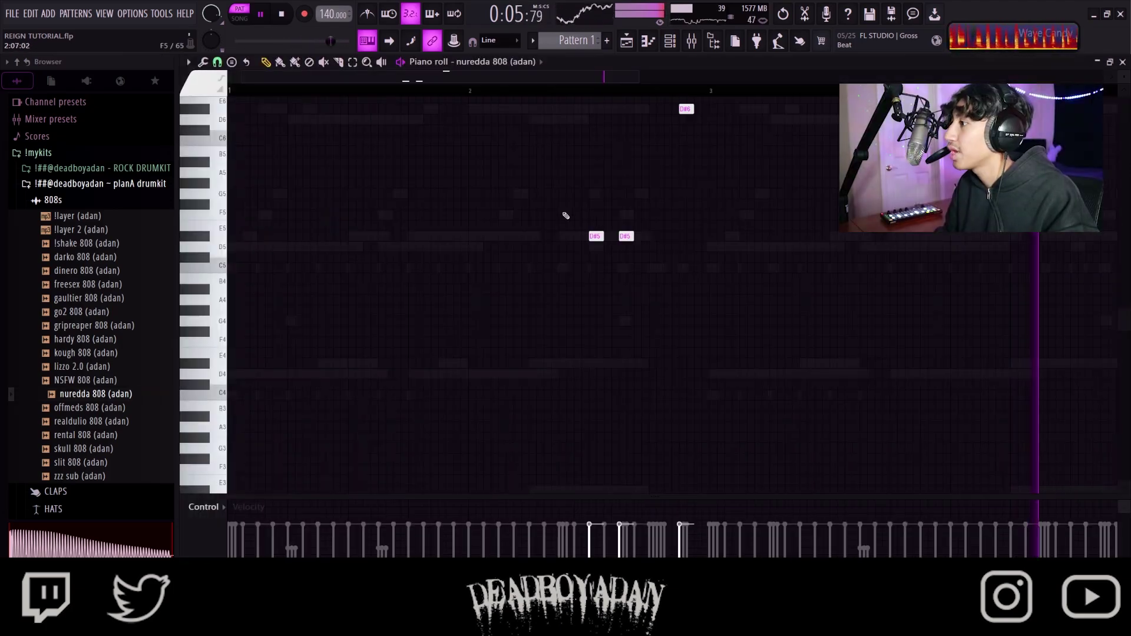
Step: Try the last nuredda 808 note at D#5 during playback and return it to D#6
key("space")
left_click_drag(685, 110, 686, 236)
key("space")
double_click(686, 109)
left_click(505, 294)
left_click(622, 372)
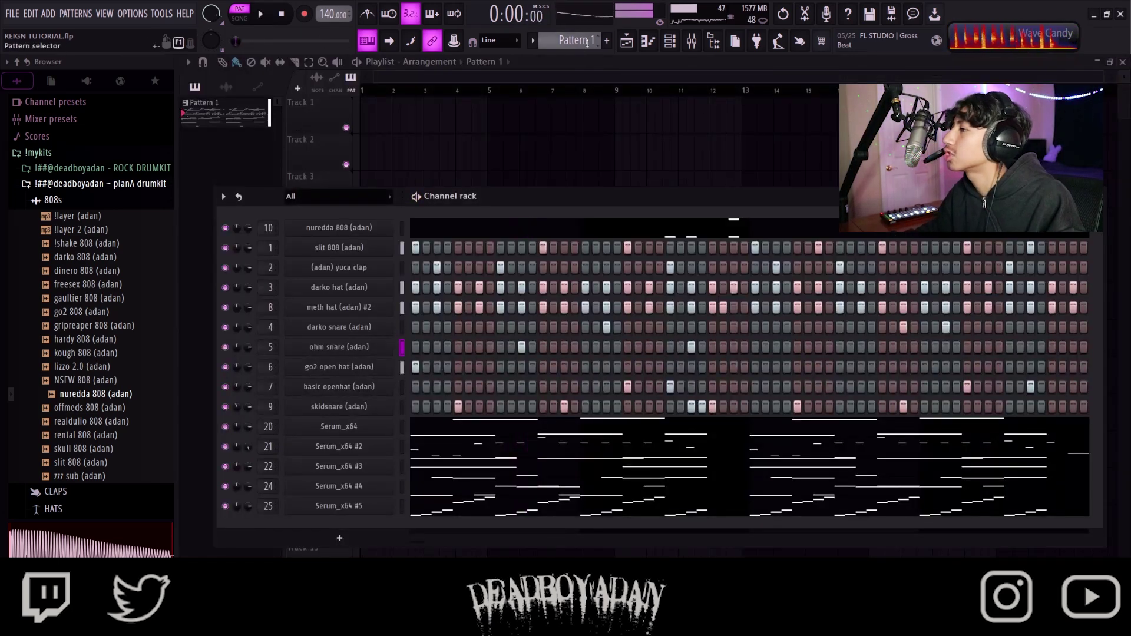
Step: Split Pattern 1 by channel into playlist tracks and cut the drum clips in bar 8 to leave a gap before bar 9
left_click(592, 42)
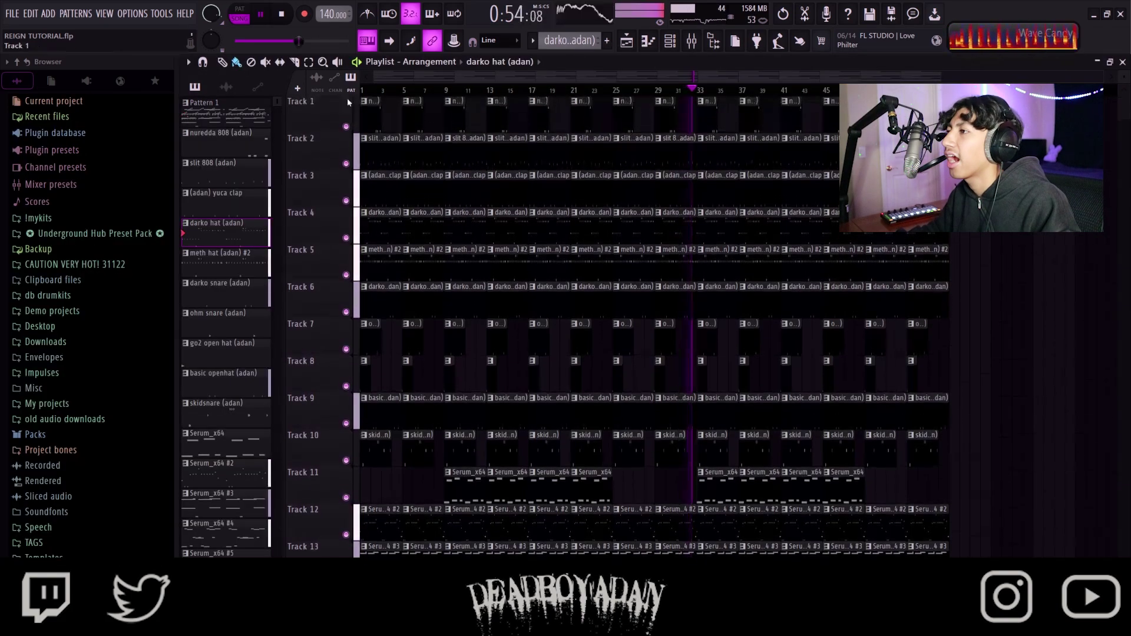
scroll(409, 139, "up", 5)
left_click_drag(447, 134, 446, 442)
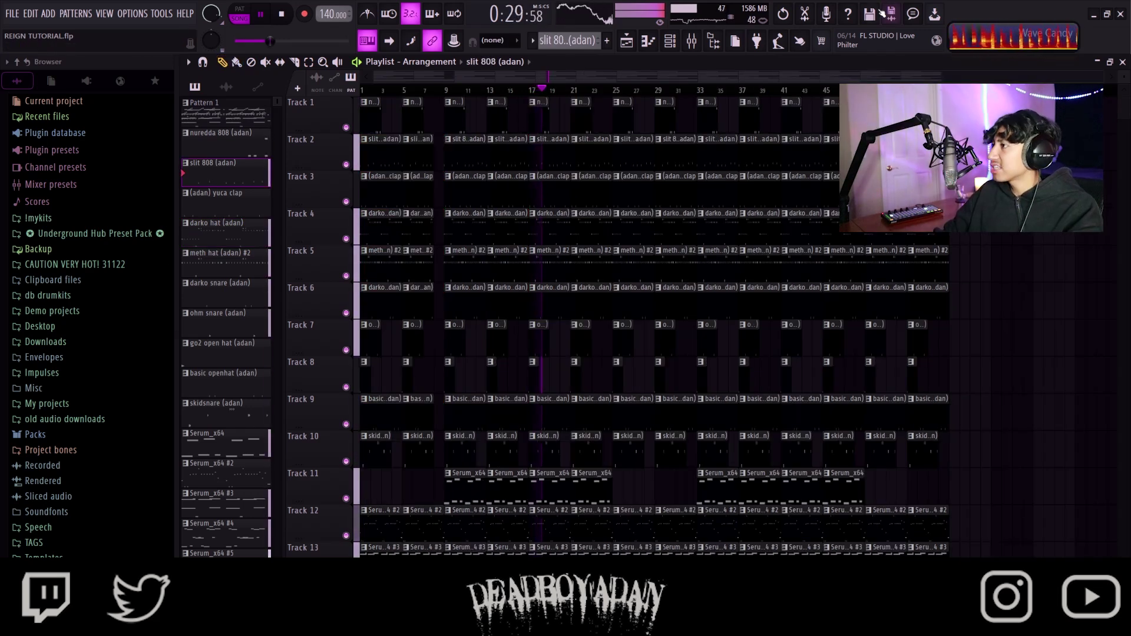
Step: Open the Serum_x64 lead on Insert 20 and play single notes to preview its LEAD - FRAGILE preset
key("space")
left_click(672, 42)
left_click(345, 426)
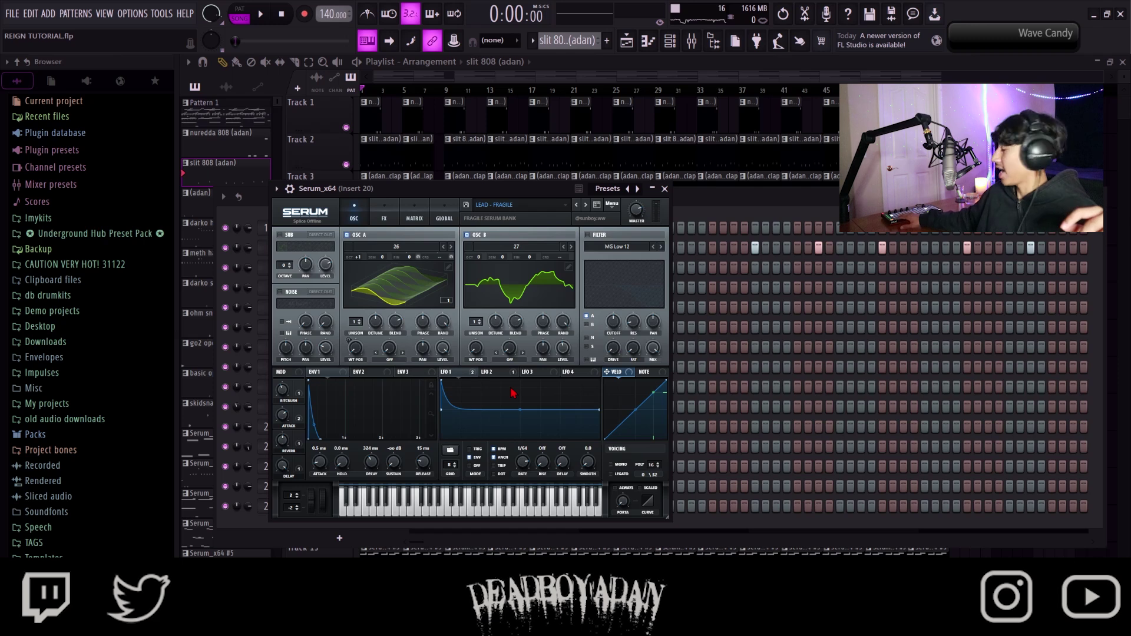
key("z")
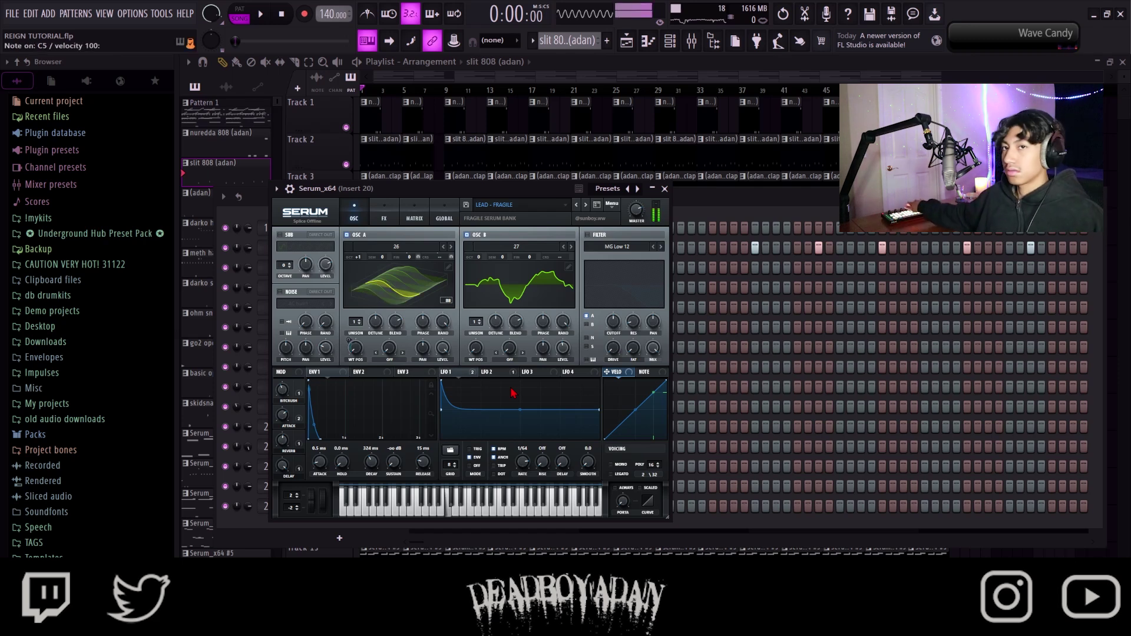
key("c")
key("x")
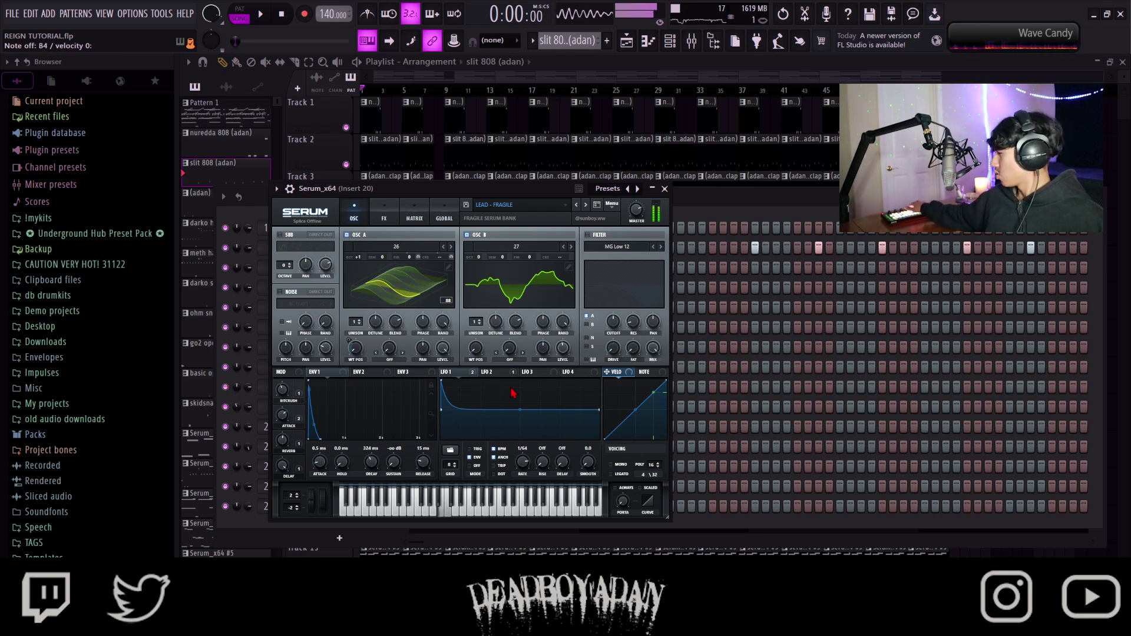
Step: Play the arrangement and jump ahead to bar 25
key("space")
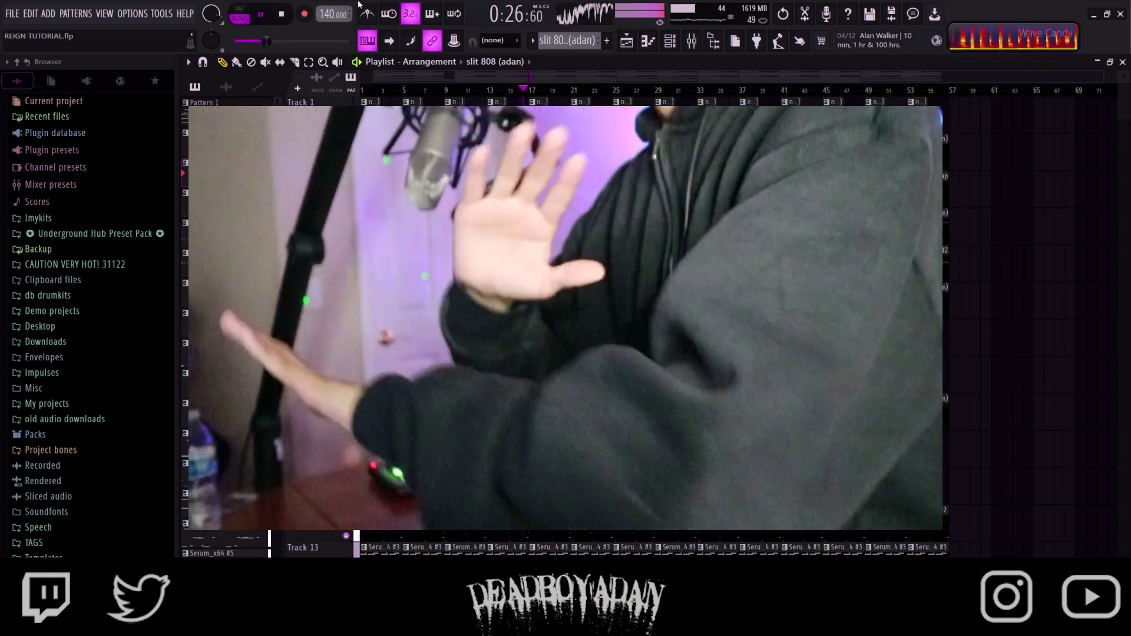
left_click(615, 92)
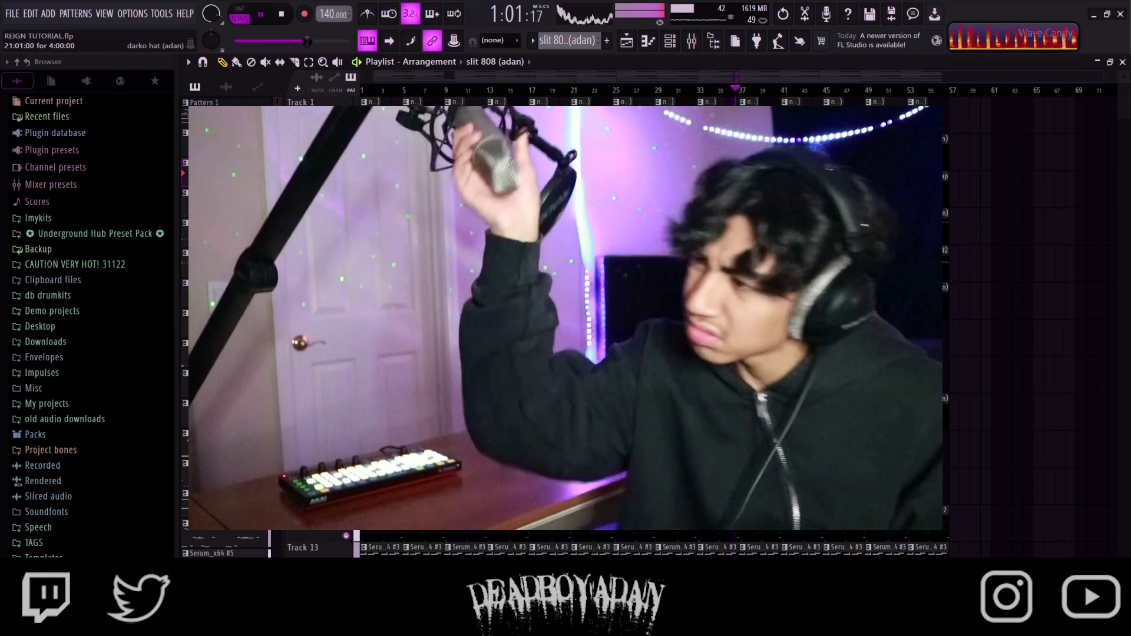
key("F6")
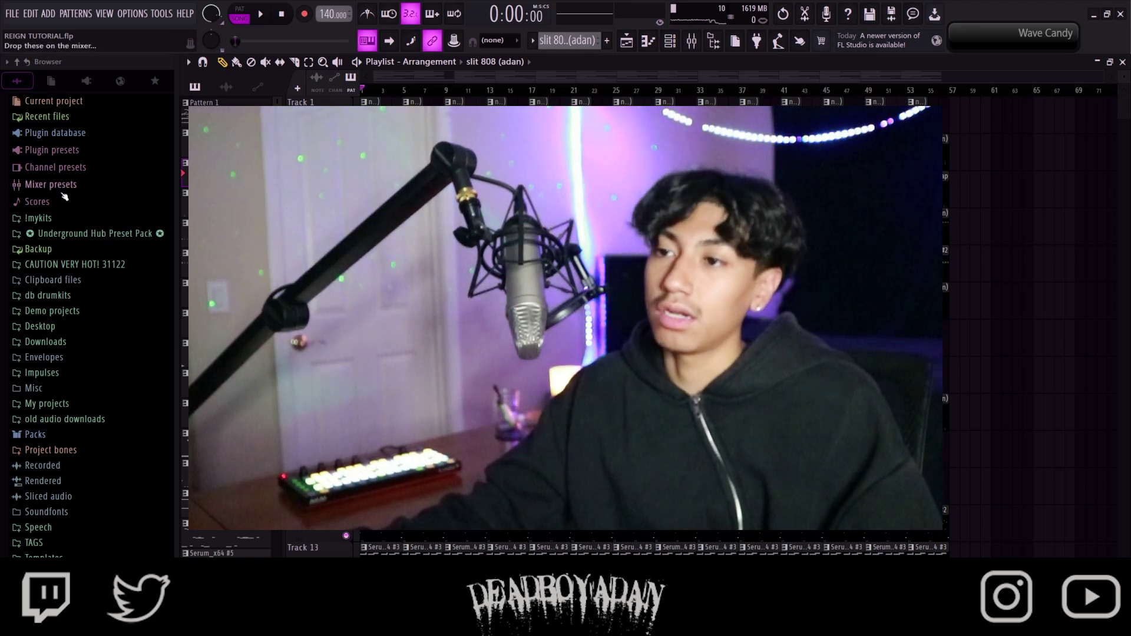
left_click(88, 218)
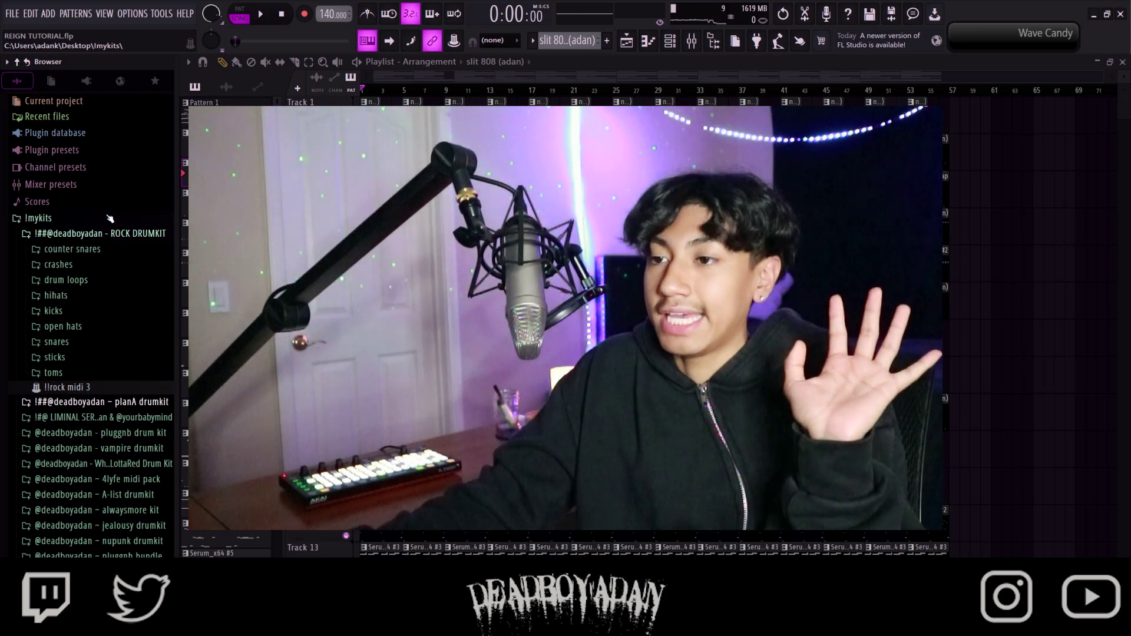
left_click(110, 219)
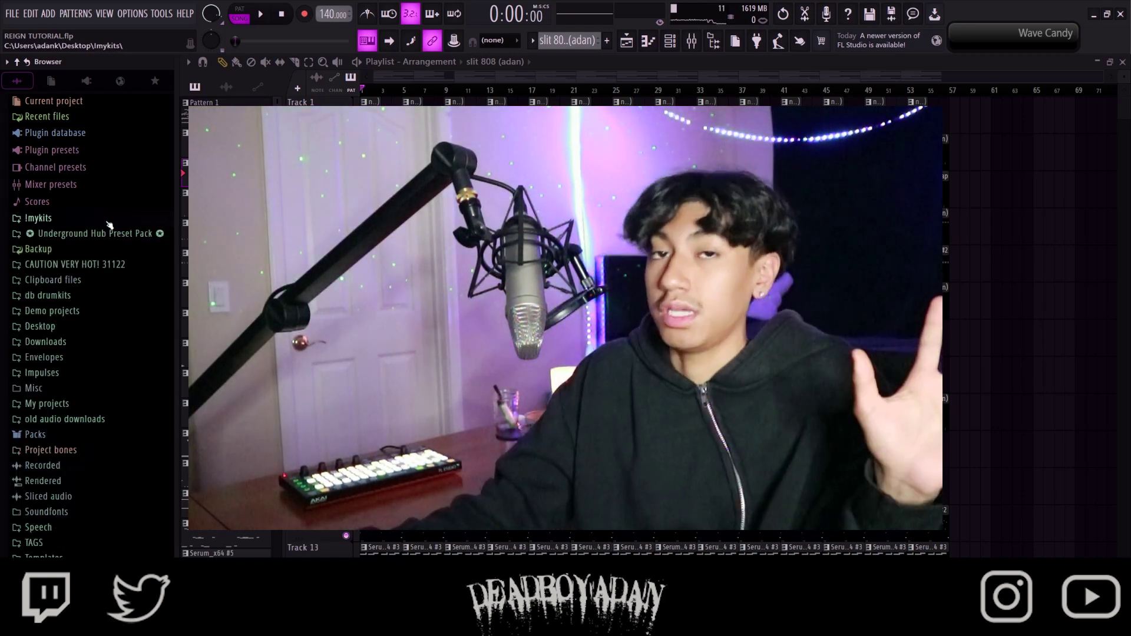